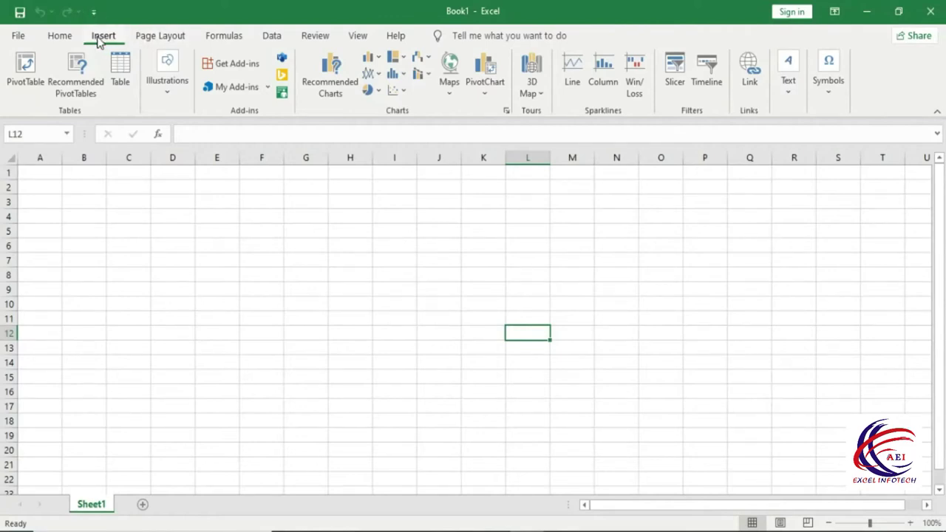
Step: Pick Text Box from the Insert tab's Text options to start drawing one
left_click(788, 91)
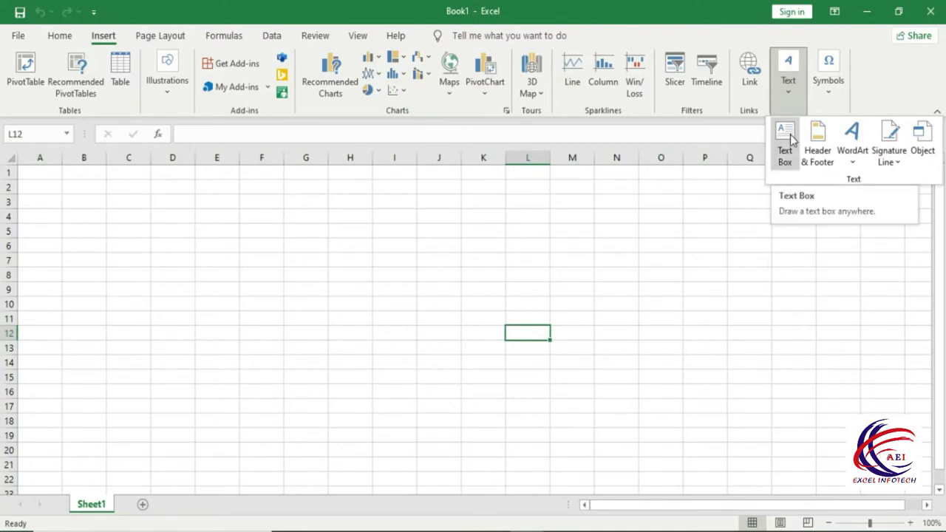
left_click(789, 138)
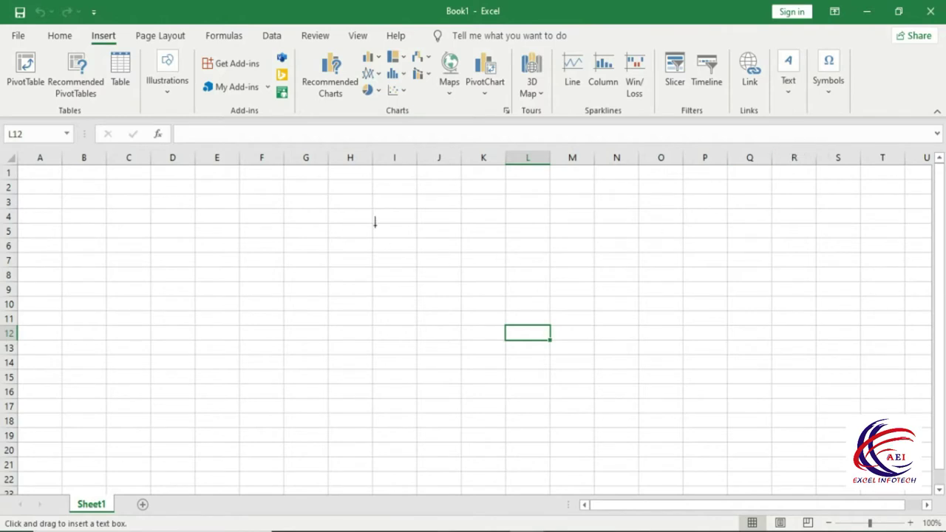
Step: Drag out a tall text box over columns E to H, rows 3 to 20
left_click_drag(229, 196, 384, 447)
type("fgnfgngngh")
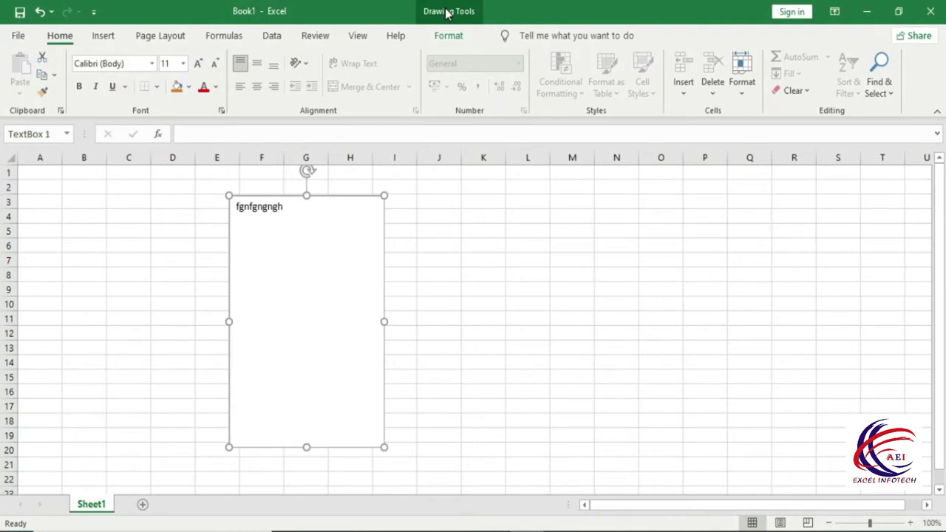
Step: Give the text box a yellow gradient shape style
left_click(446, 13)
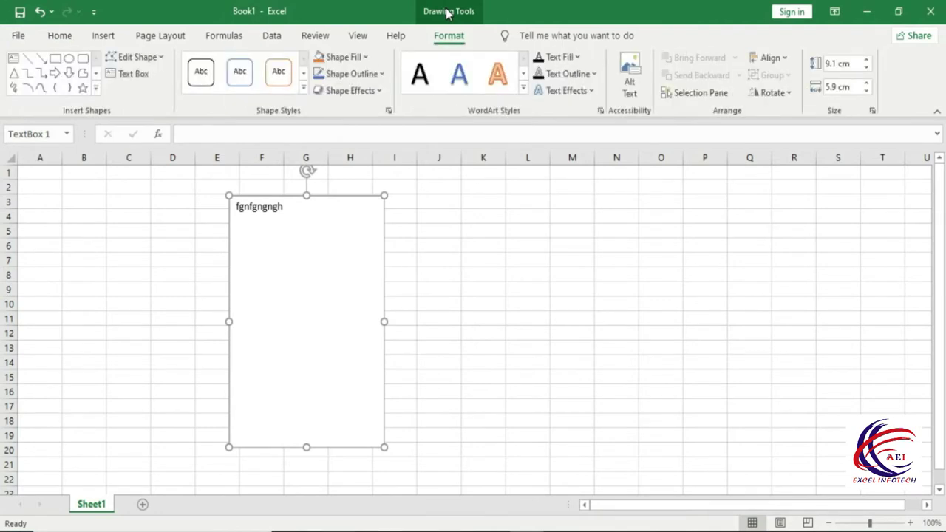
left_click(302, 87)
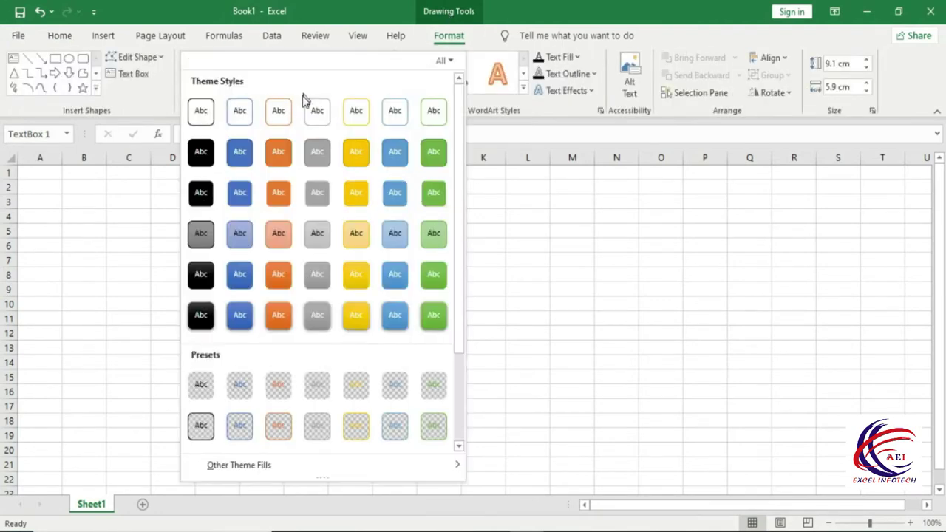
left_click(358, 275)
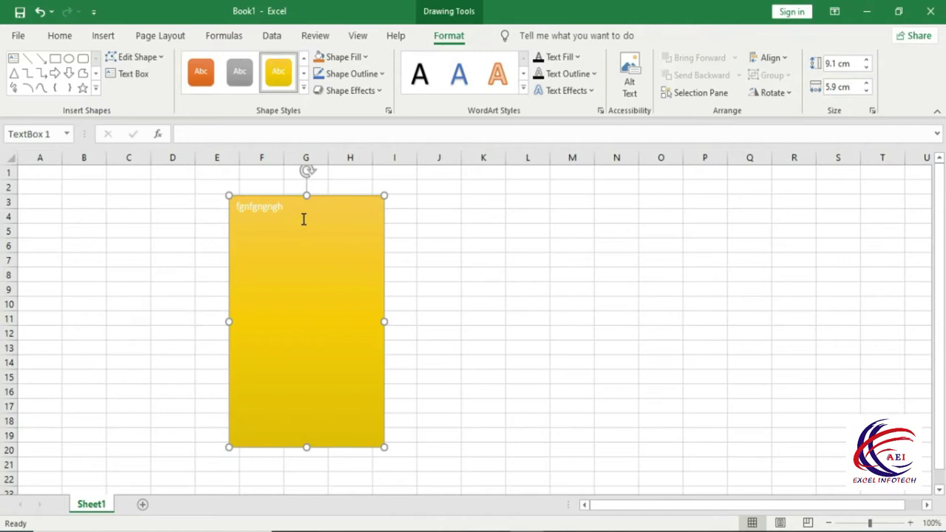
Step: Apply a patterned WordArt style to the text box's text
left_click_drag(299, 207, 229, 206)
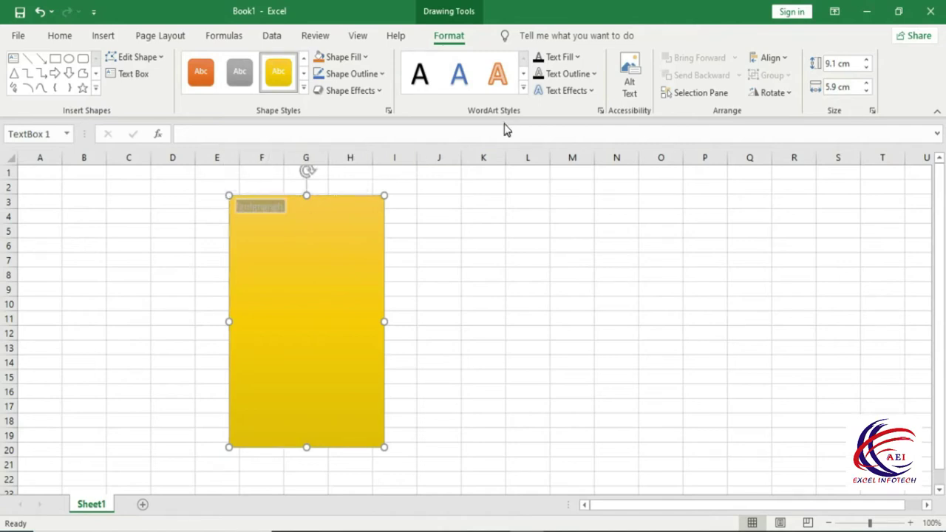
left_click(525, 87)
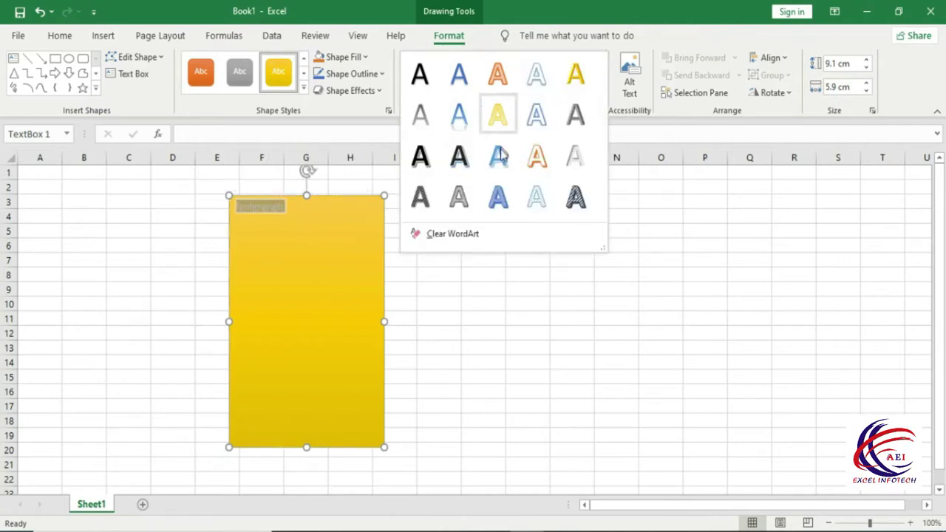
left_click(575, 198)
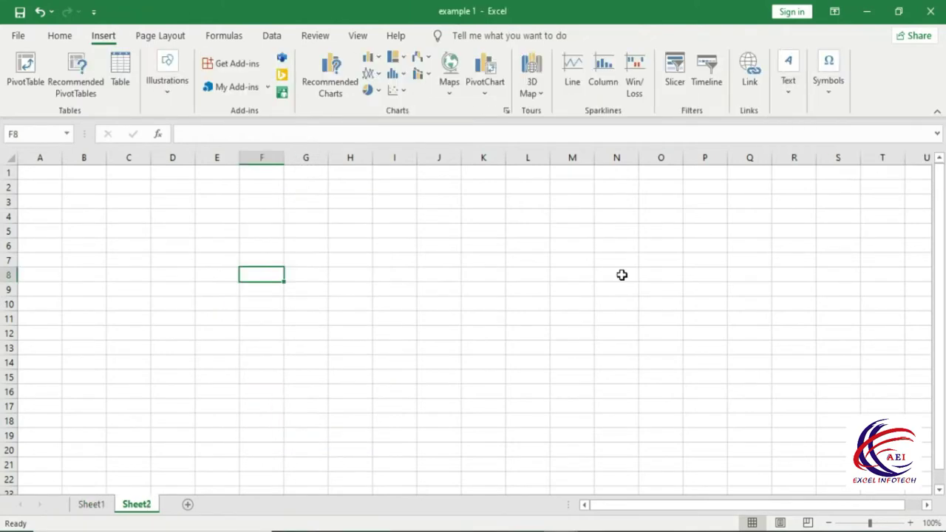
Step: Switch to Sheet1 with the sell by Store table
left_click(802, 90)
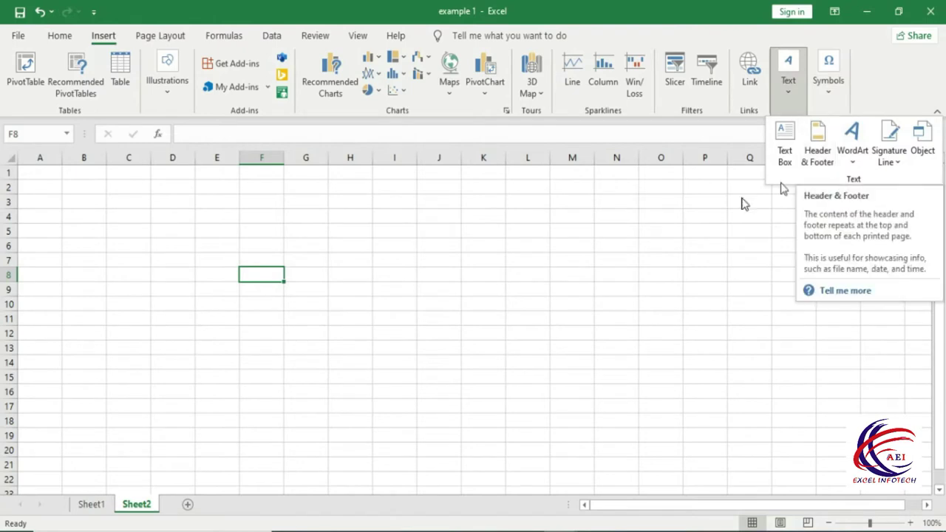
left_click(95, 507)
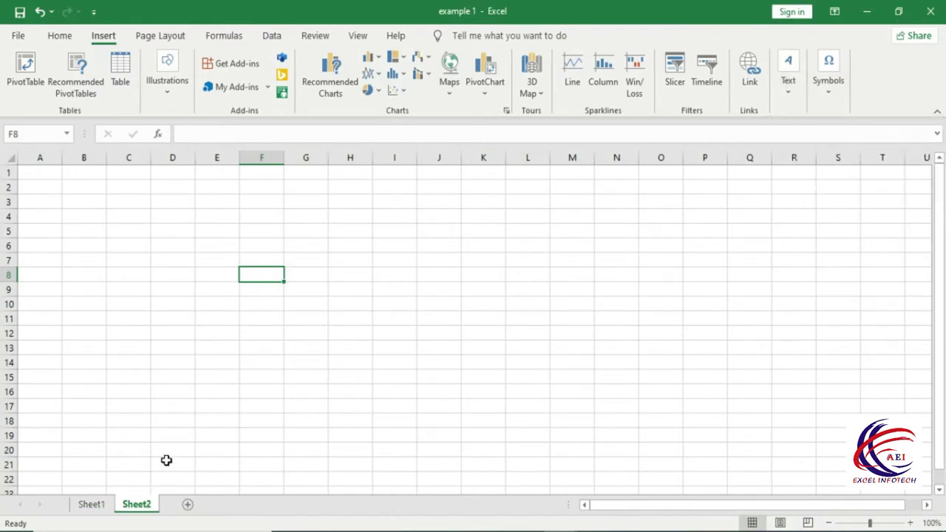
left_click(91, 505)
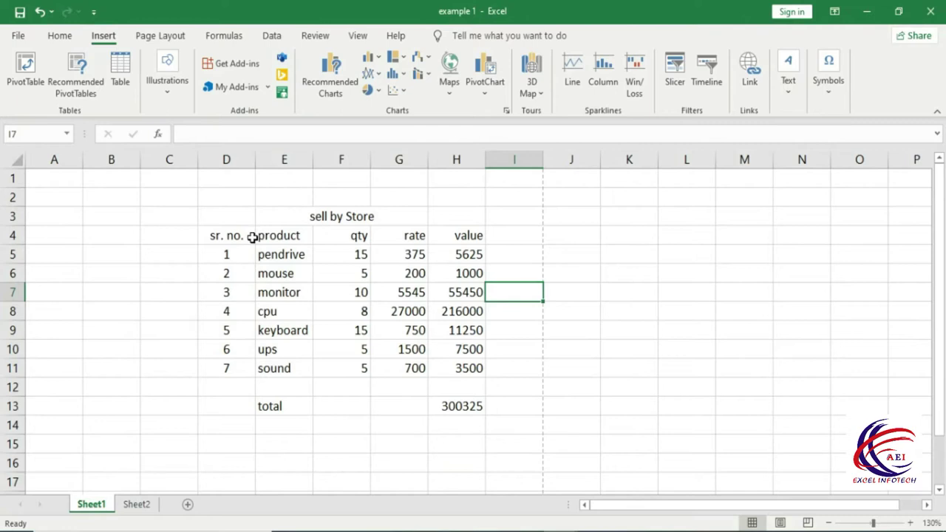
Step: Set Sheet1's centre page header to the Page 1 preset
left_click(794, 98)
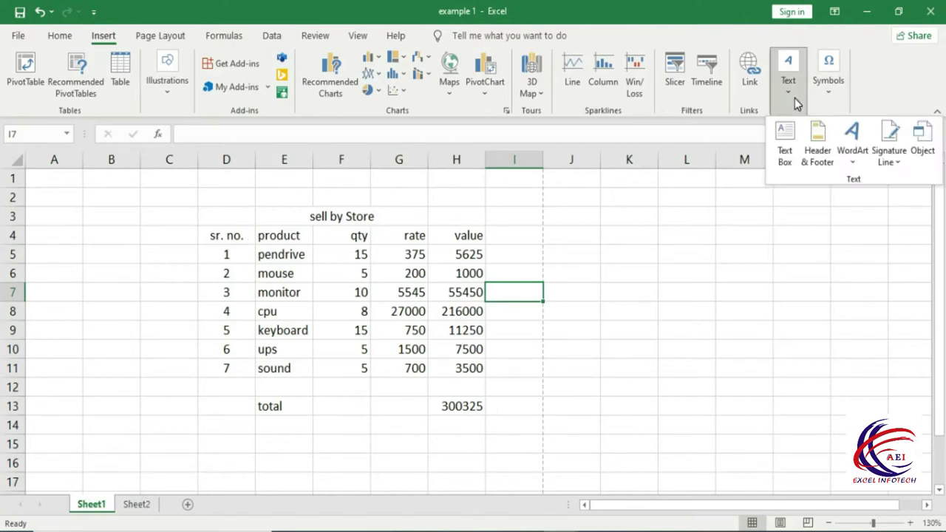
left_click(815, 144)
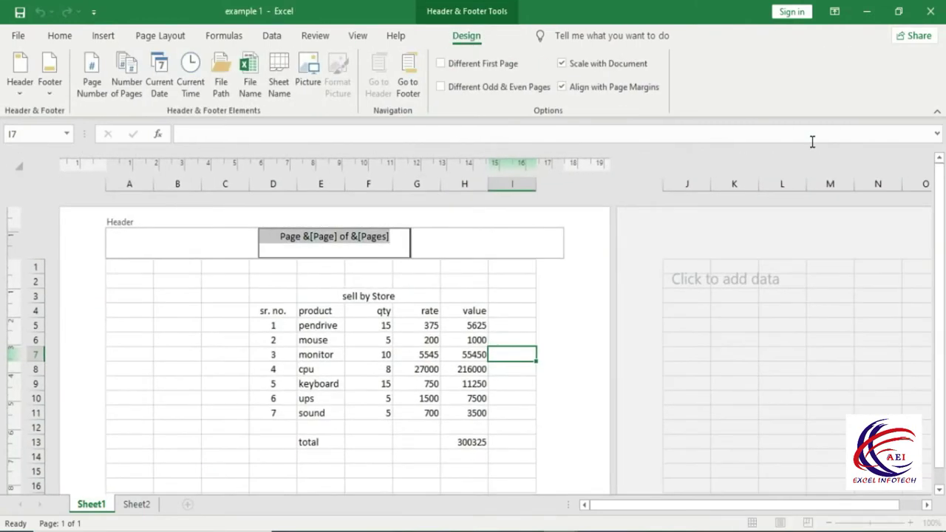
key("Escape")
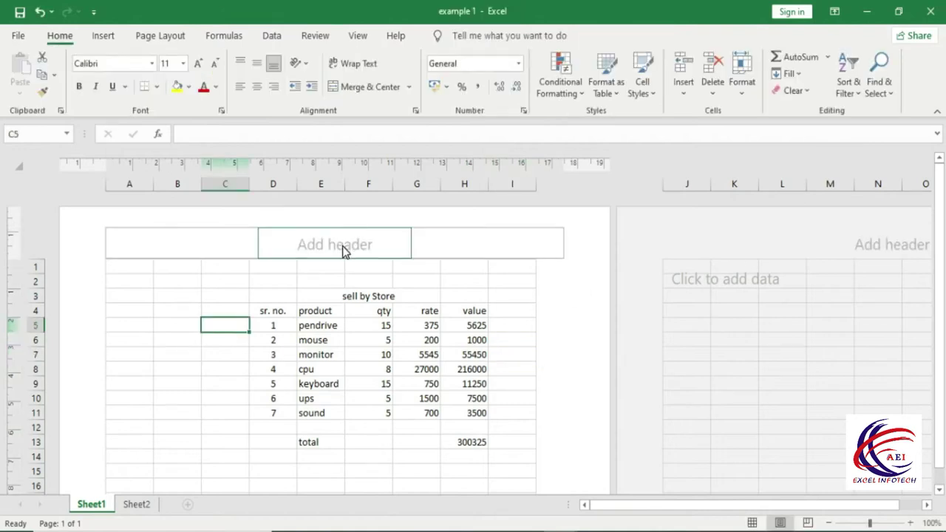
left_click(345, 247)
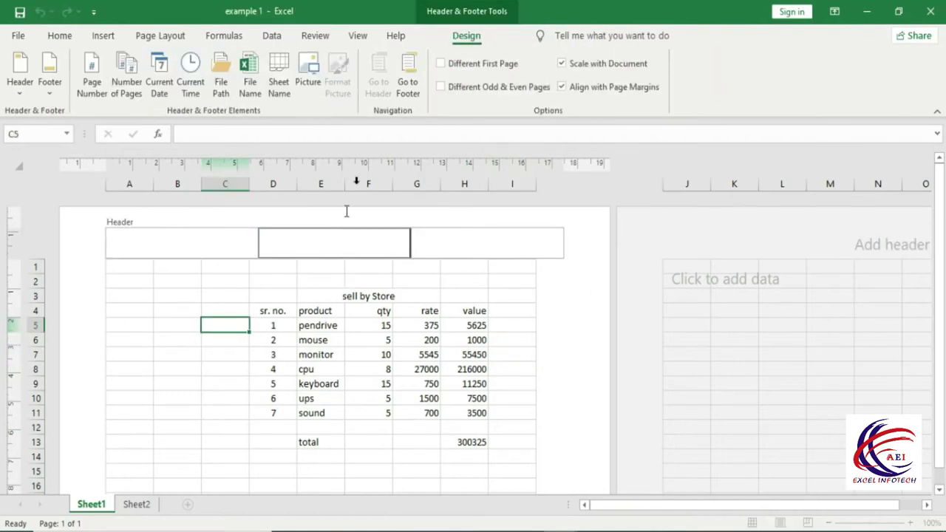
left_click(20, 90)
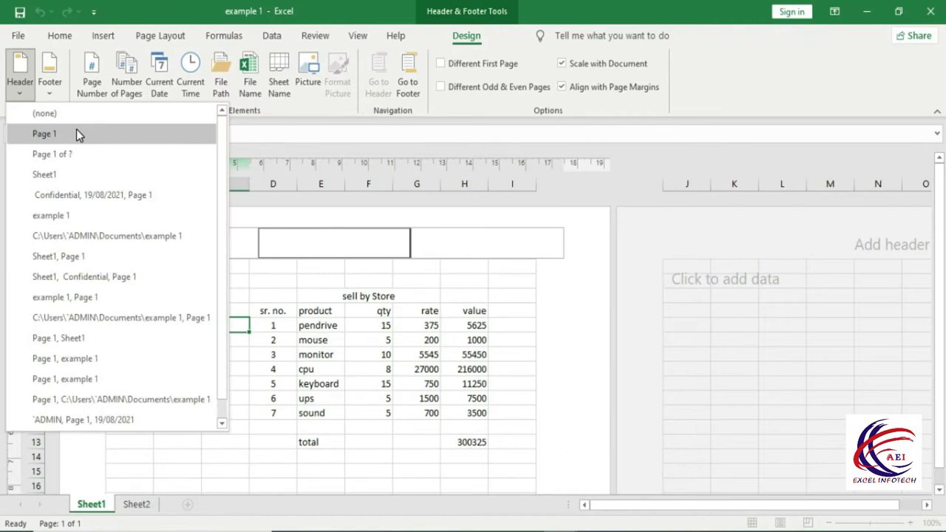
key("Escape")
key("Escape")
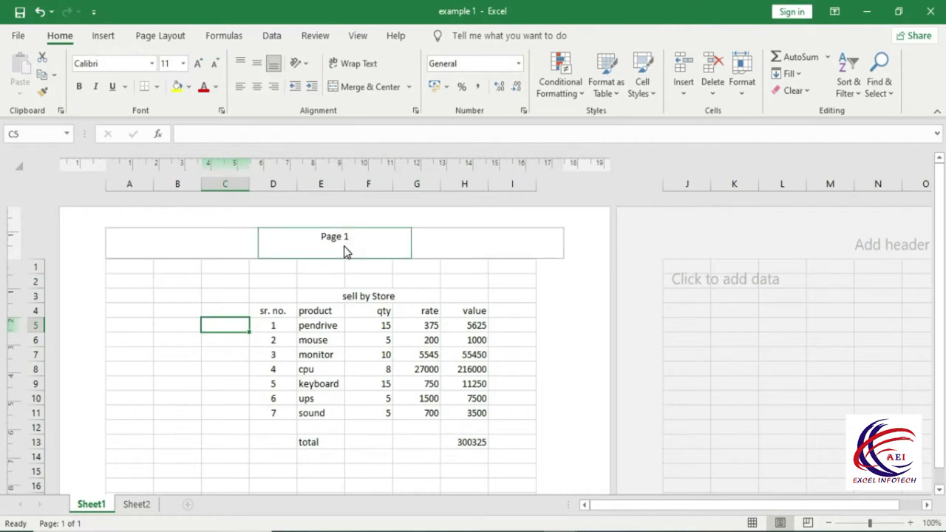
left_click(262, 325)
left_click(368, 249)
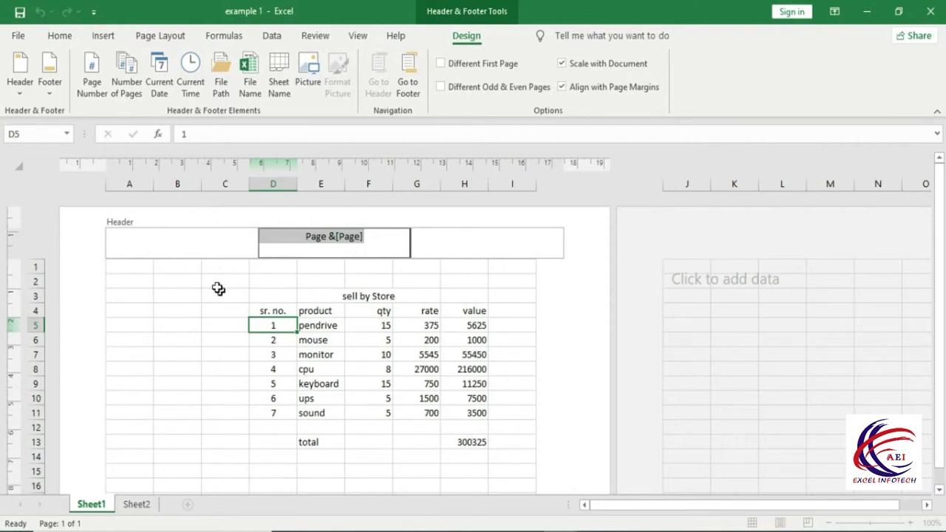
Step: Apply the footer preset with the file path in the centre and Page 1 on the right
left_click(223, 311)
scroll(259, 379, "down", 5)
scroll(259, 379, "down", 5)
scroll(259, 380, "down", 5)
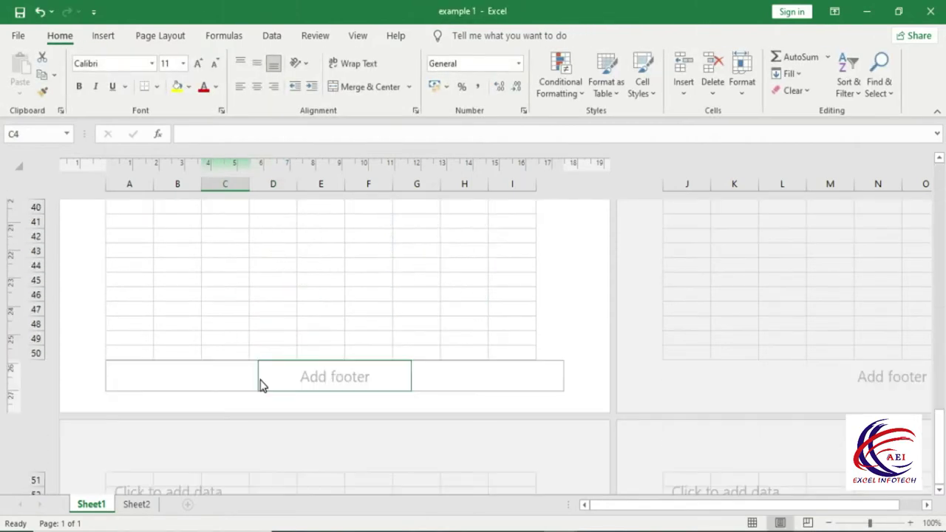
left_click(326, 331)
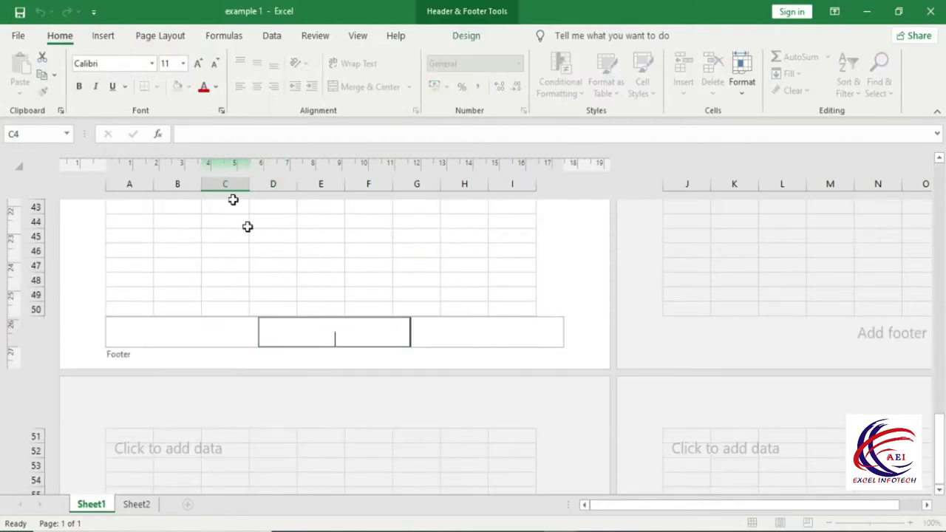
left_click(470, 14)
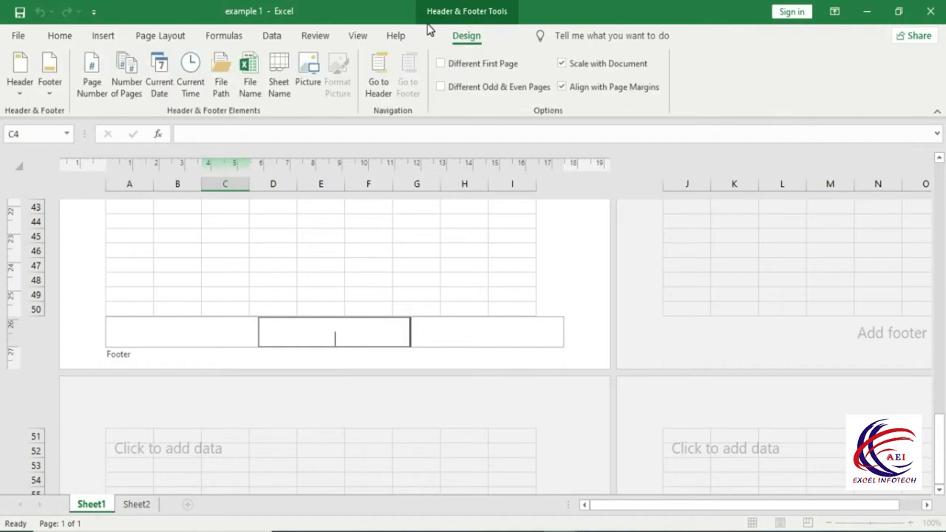
left_click(47, 94)
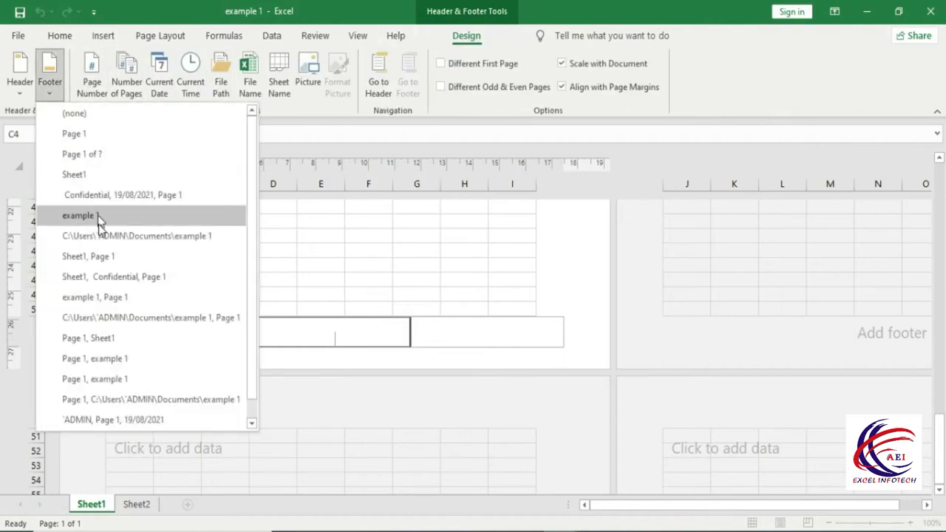
left_click(176, 323)
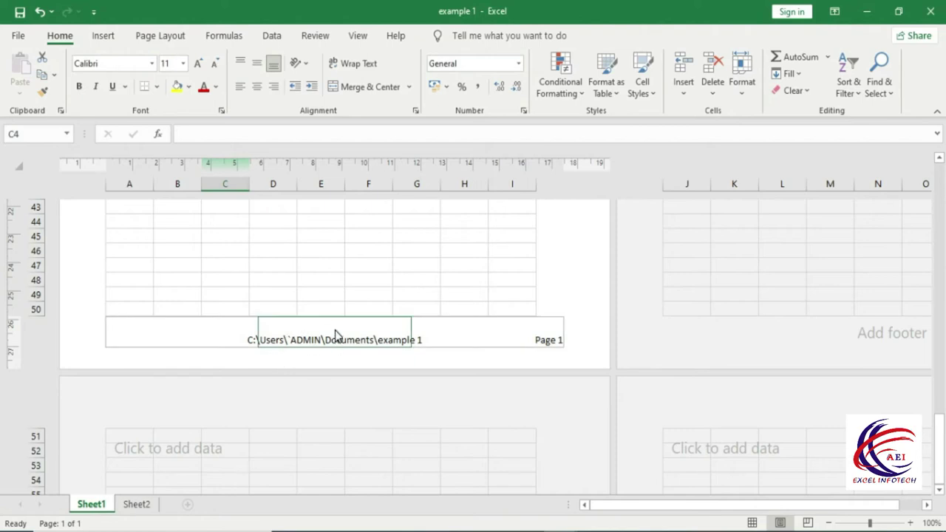
scroll(336, 275, "up", 4)
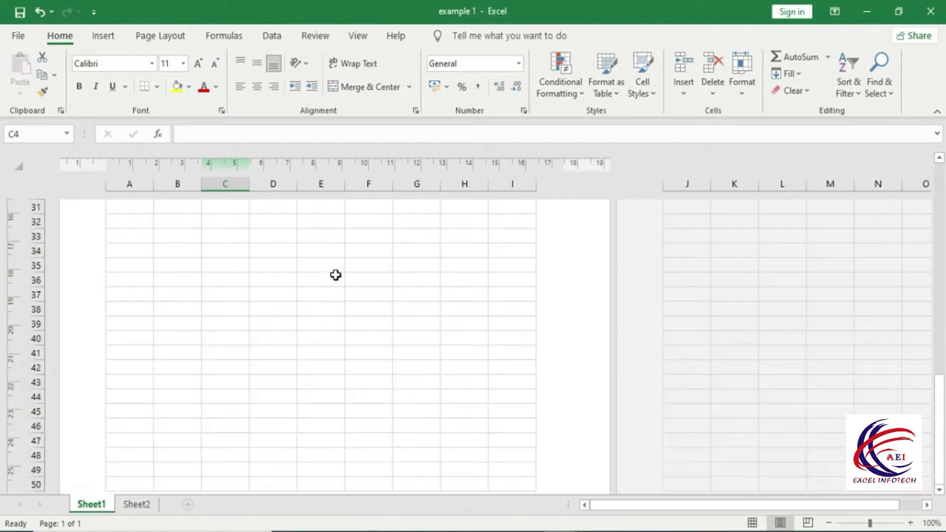
scroll(336, 275, "up", 6)
scroll(336, 275, "up", 5)
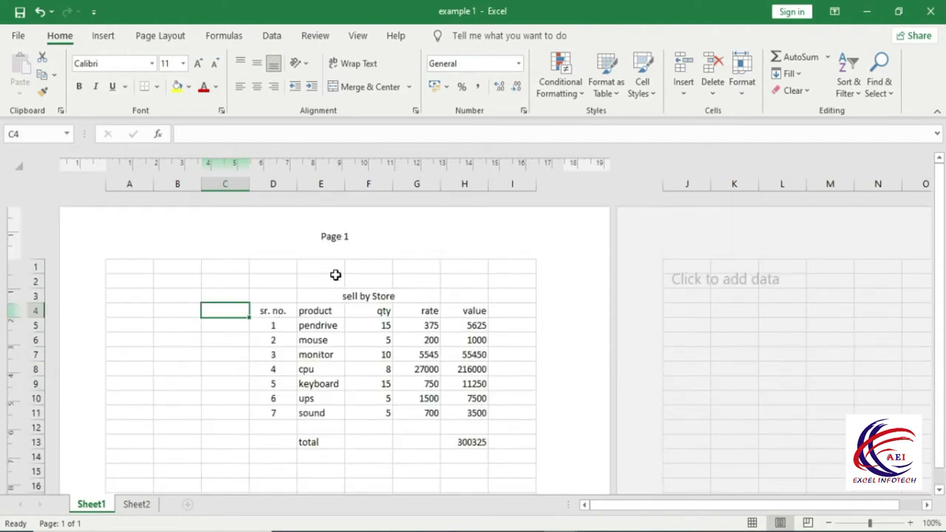
Step: Try a page-number field, then a current-date field, in the left header section
left_click(331, 235)
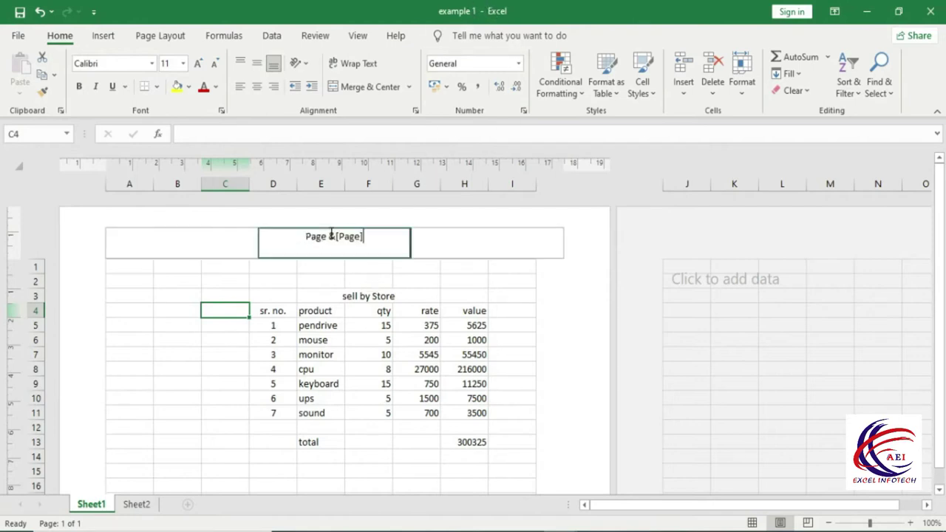
left_click(135, 240)
left_click(93, 95)
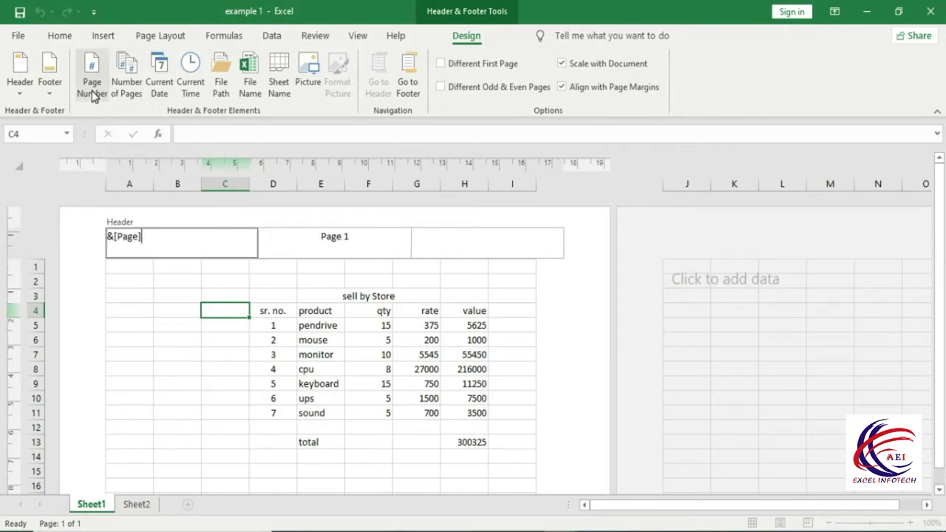
left_click(144, 295)
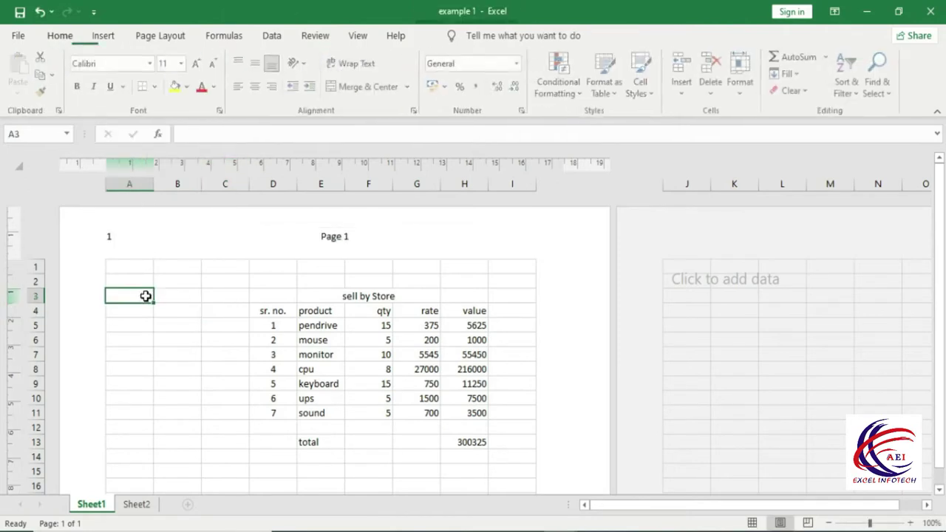
left_click(136, 237)
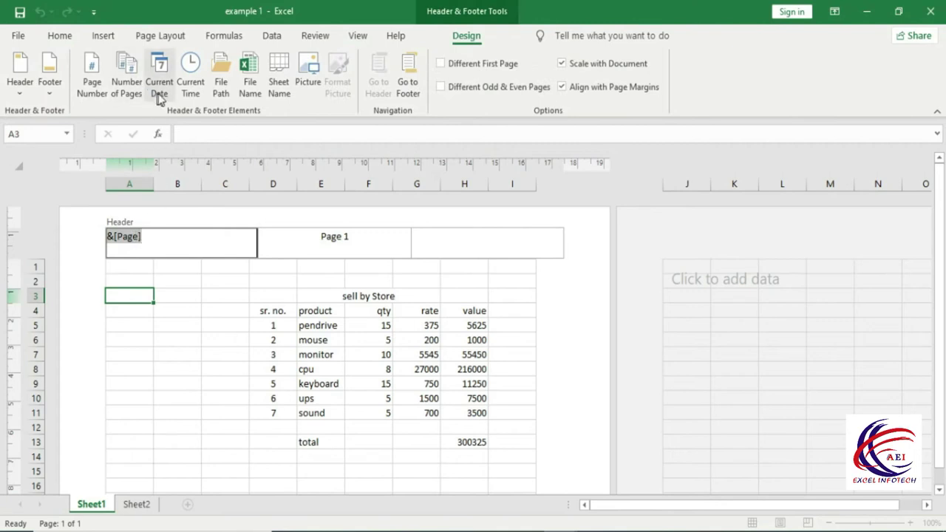
key("BackSpace")
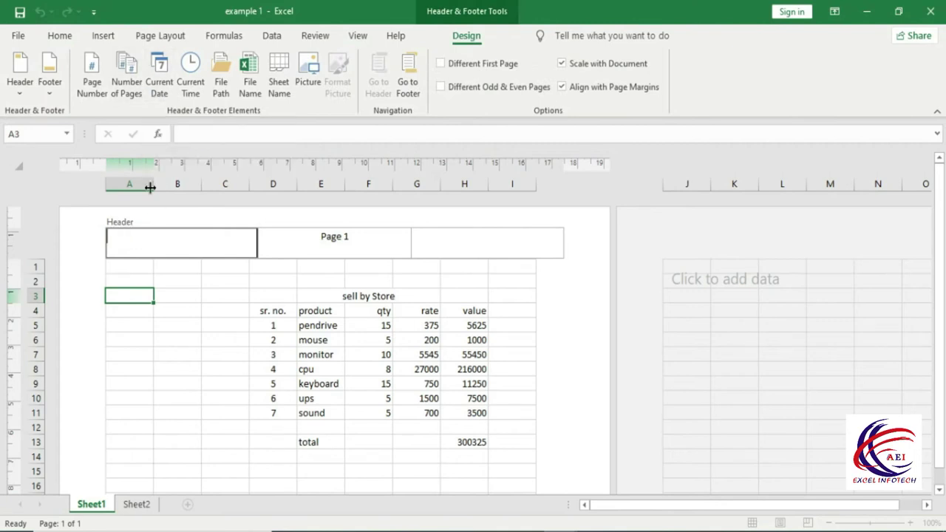
left_click(159, 74)
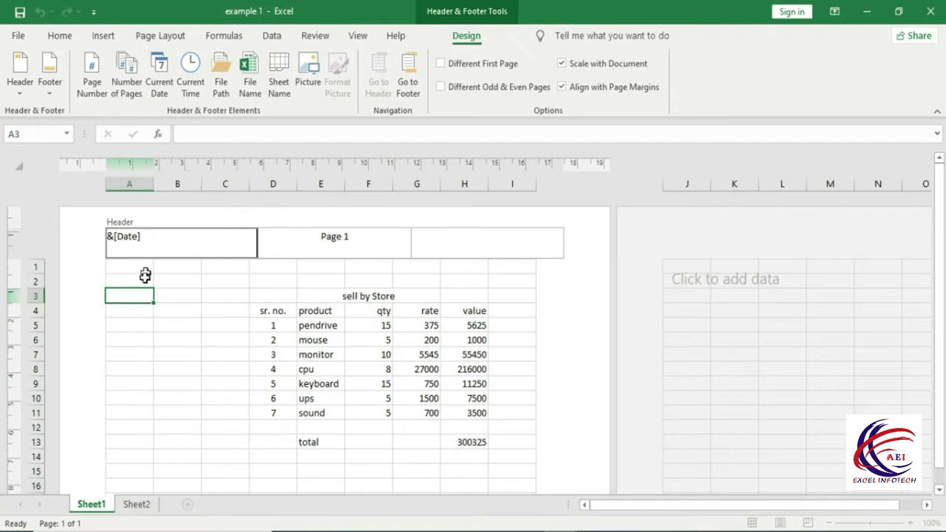
left_click(155, 336)
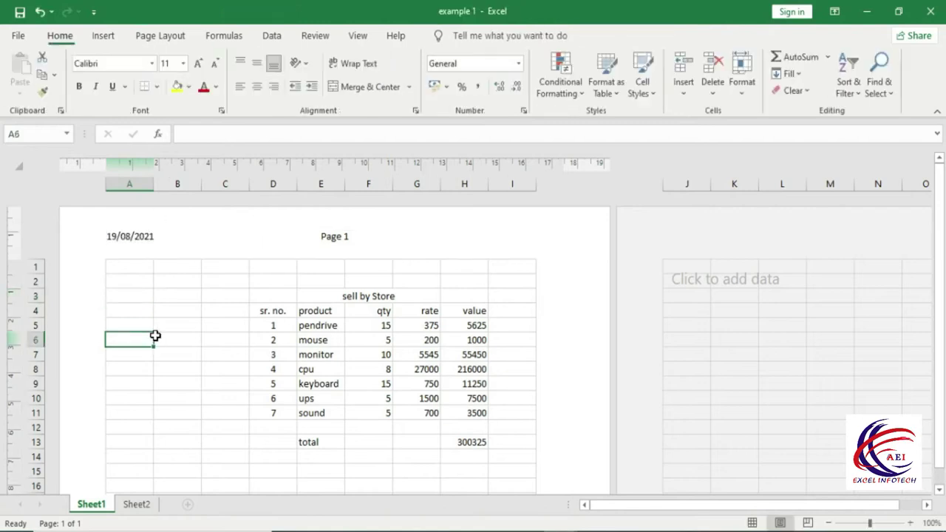
Step: Replace the left header's date with the current-time field &[Time]
left_click(158, 236)
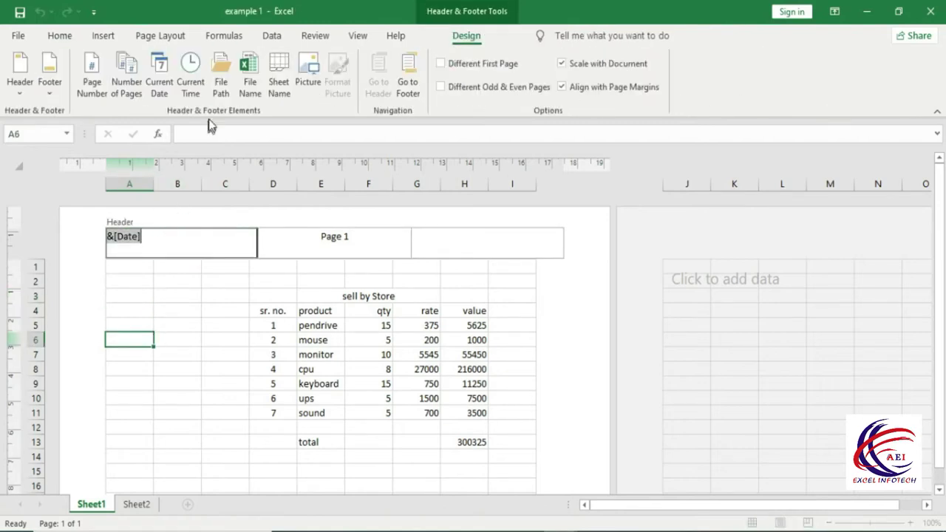
left_click(192, 78)
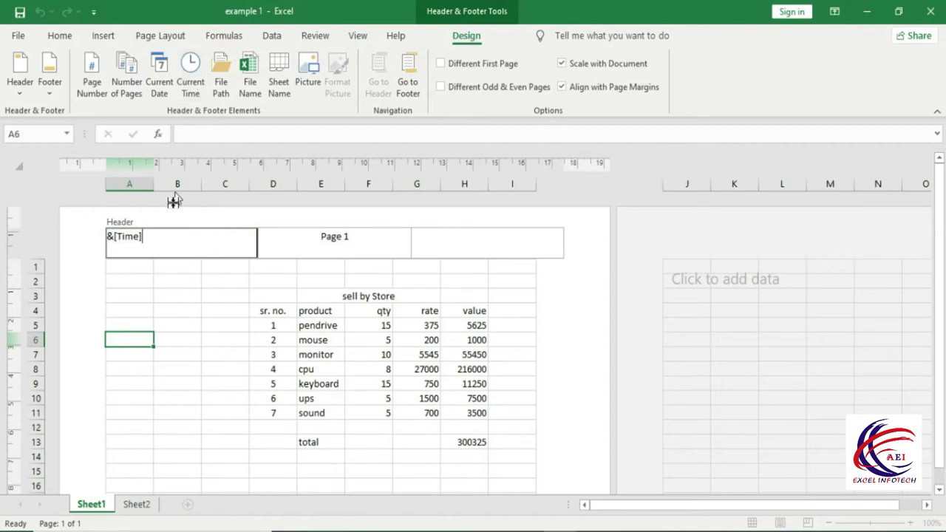
left_click(151, 308)
left_click(145, 237)
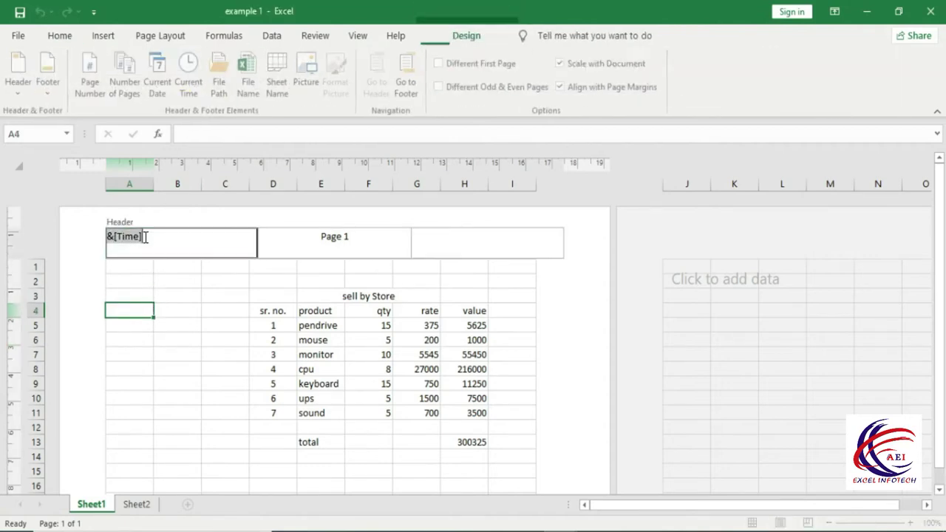
Step: Try file path and file name in the left header, settling on sheet name &[Tab] (Sheet1)
left_click(220, 88)
left_click(167, 301)
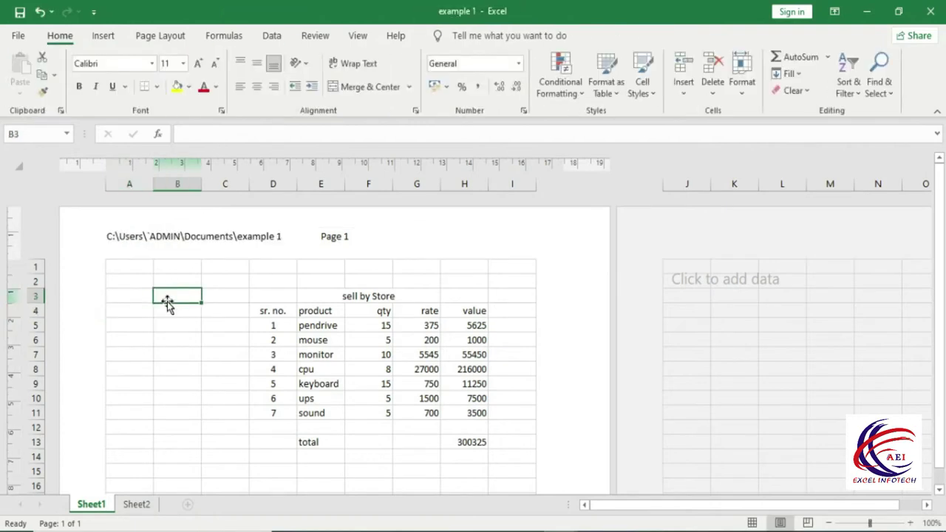
left_click(186, 238)
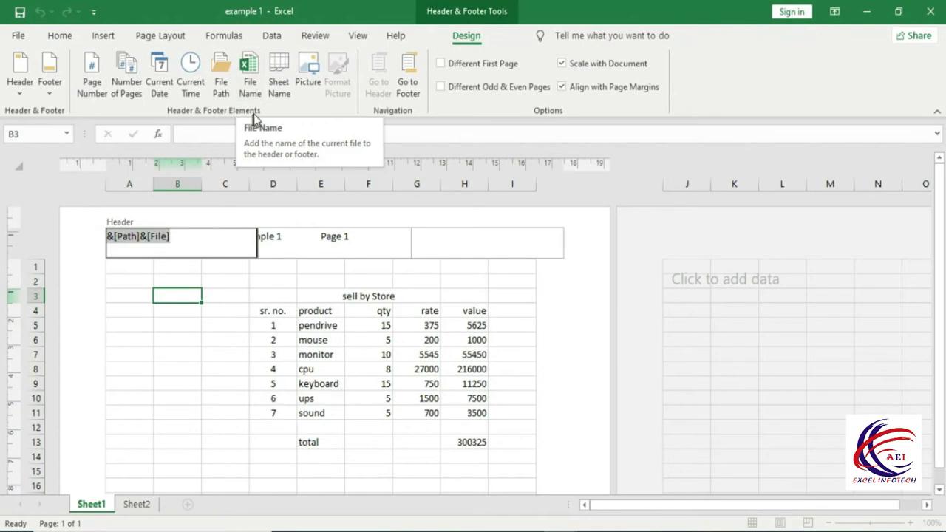
left_click(249, 87)
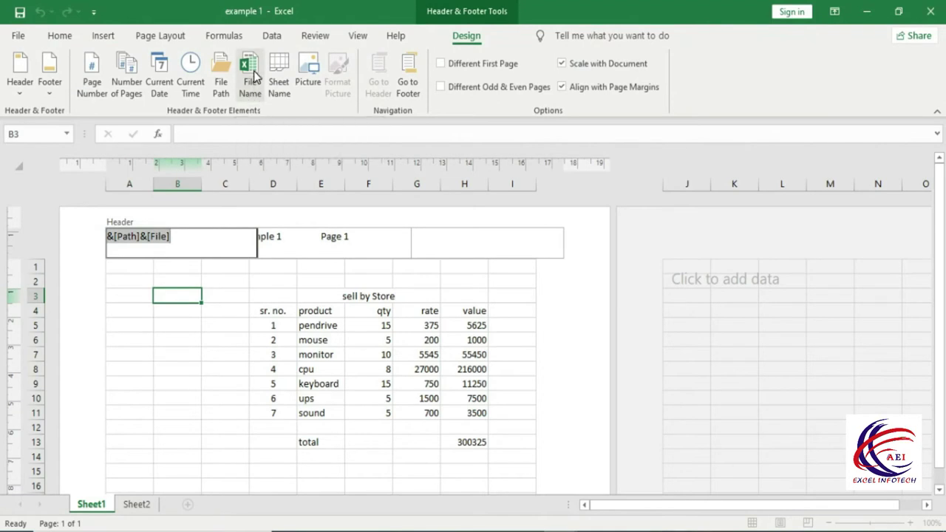
left_click(193, 295)
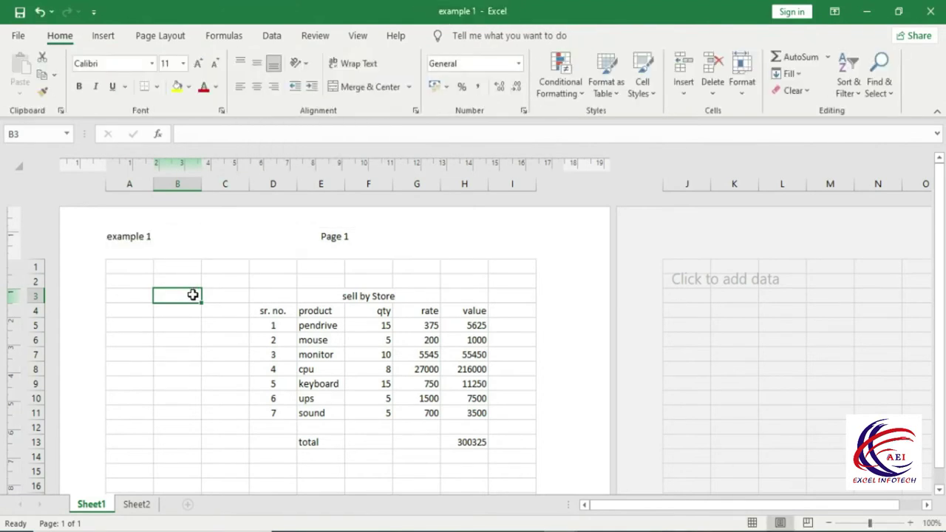
left_click(167, 236)
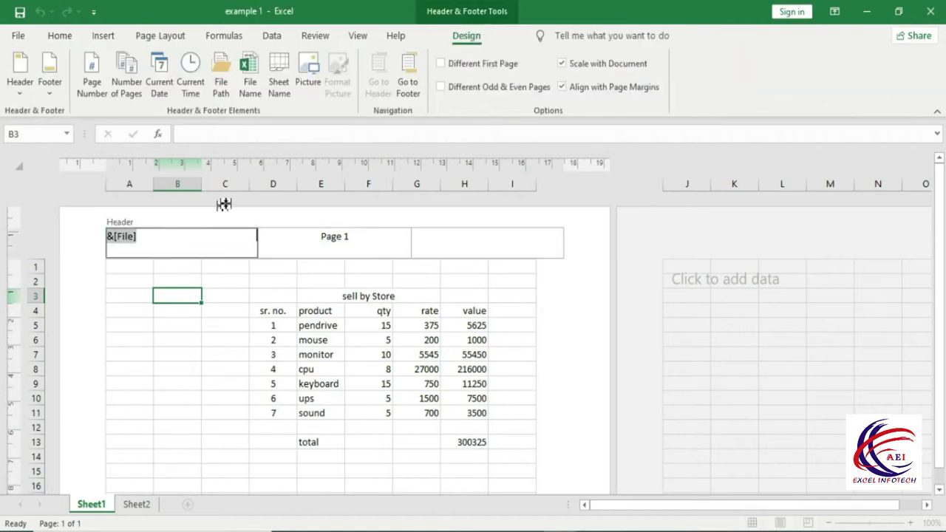
left_click(281, 83)
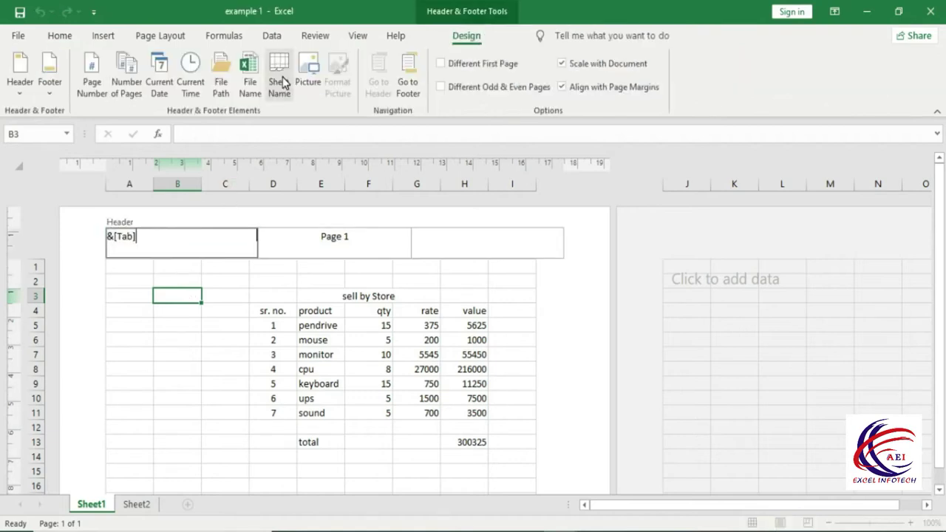
left_click(186, 329)
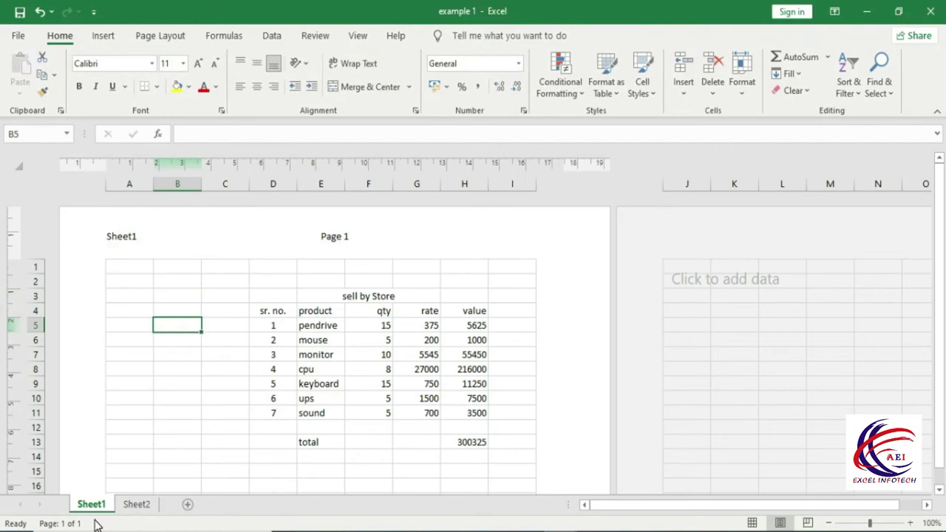
left_click(162, 238)
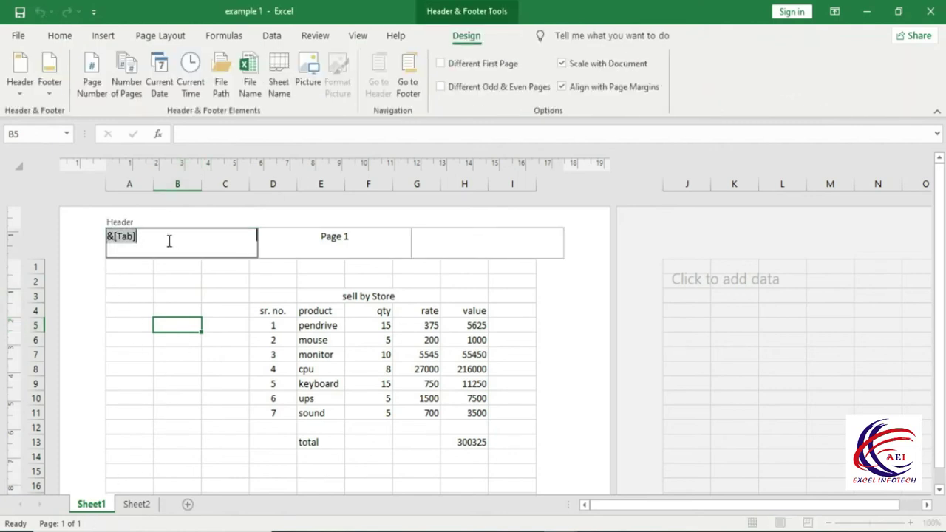
left_click(309, 82)
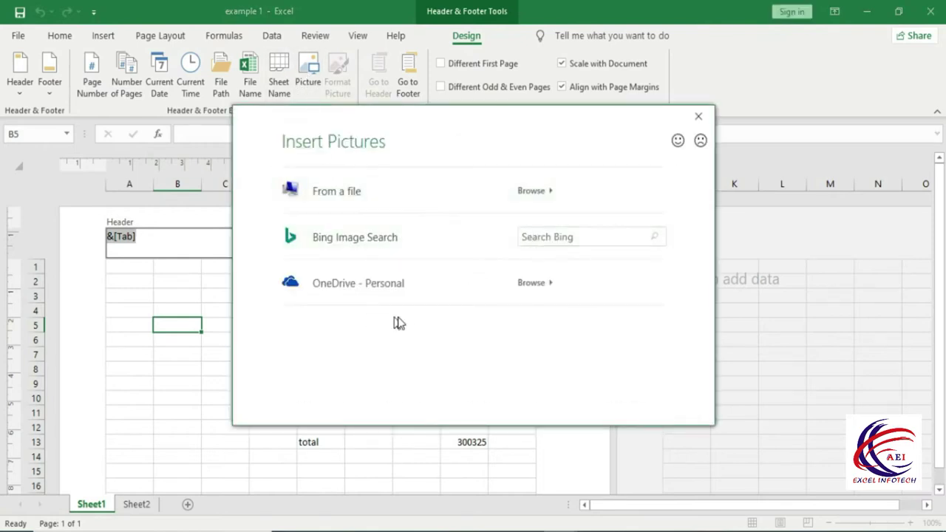
left_click(532, 238)
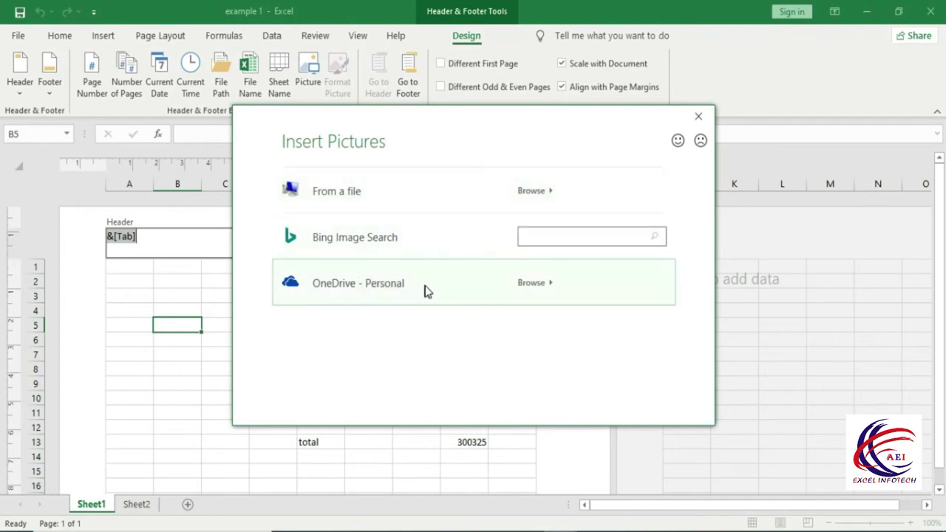
left_click(698, 116)
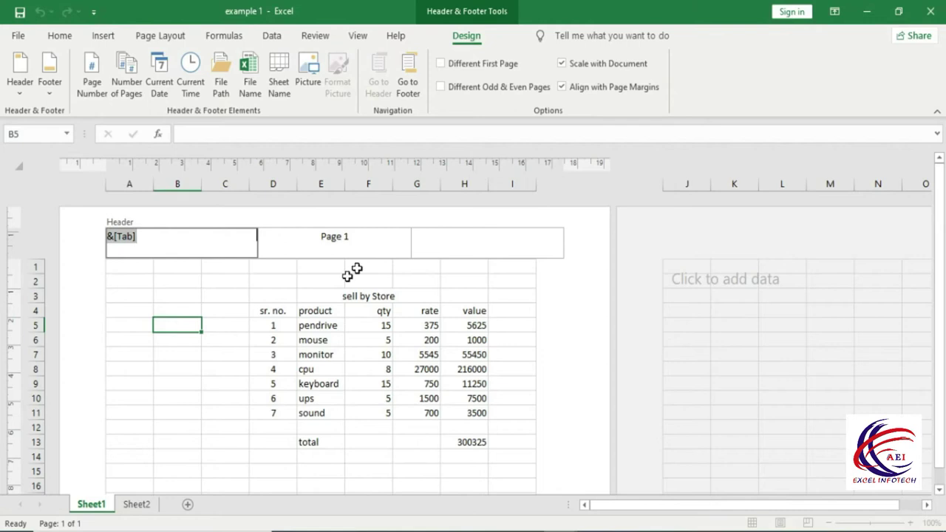
Step: Jump to the footer, back to the header, and into the centre page-number section
left_click(409, 80)
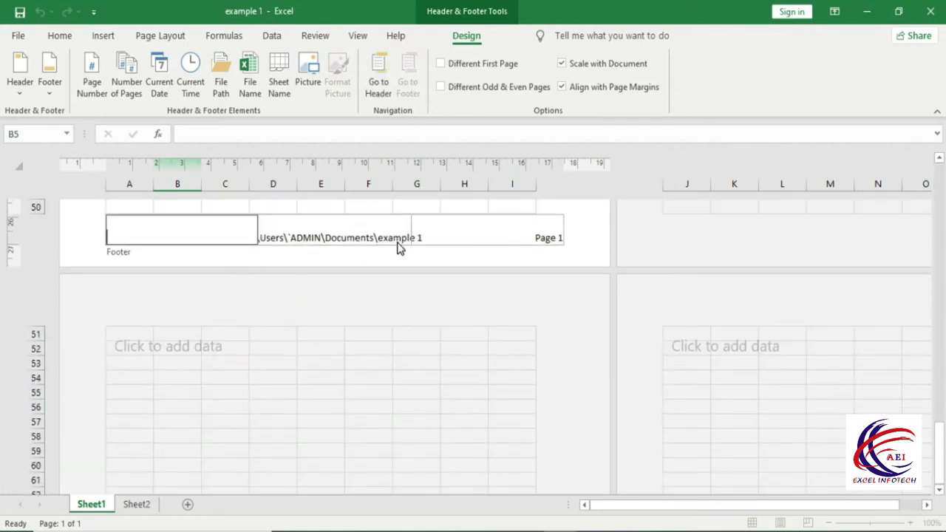
left_click(378, 74)
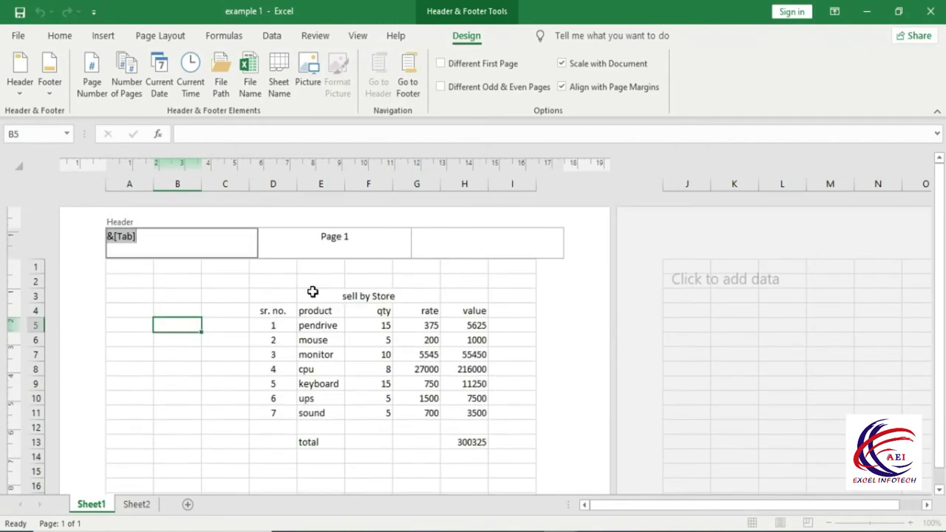
key("Tab")
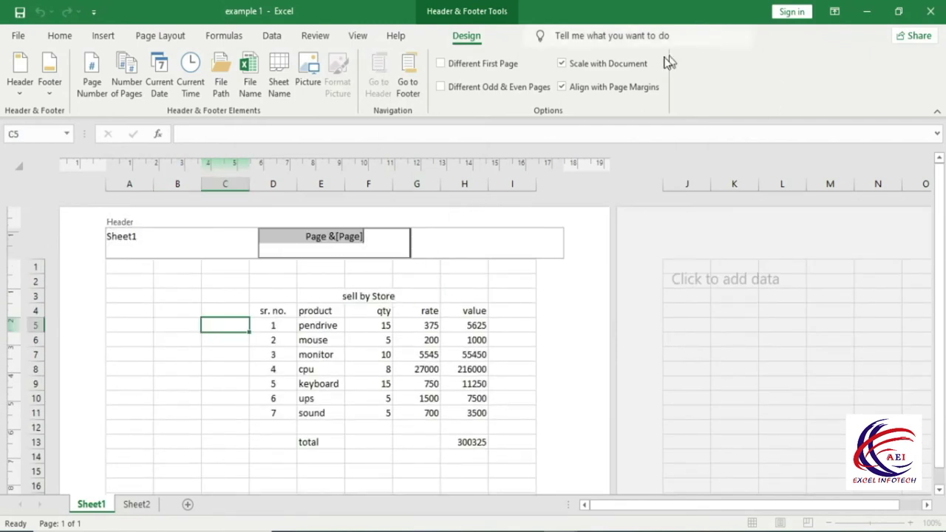
Step: Toggle the scaling, margin-alignment, first-page and odd/even header options, leaving them unchanged
left_click(572, 65)
left_click(566, 85)
left_click(465, 65)
left_click(466, 67)
left_click(465, 67)
left_click(466, 66)
left_click(466, 91)
left_click(467, 89)
left_click(467, 89)
left_click(467, 89)
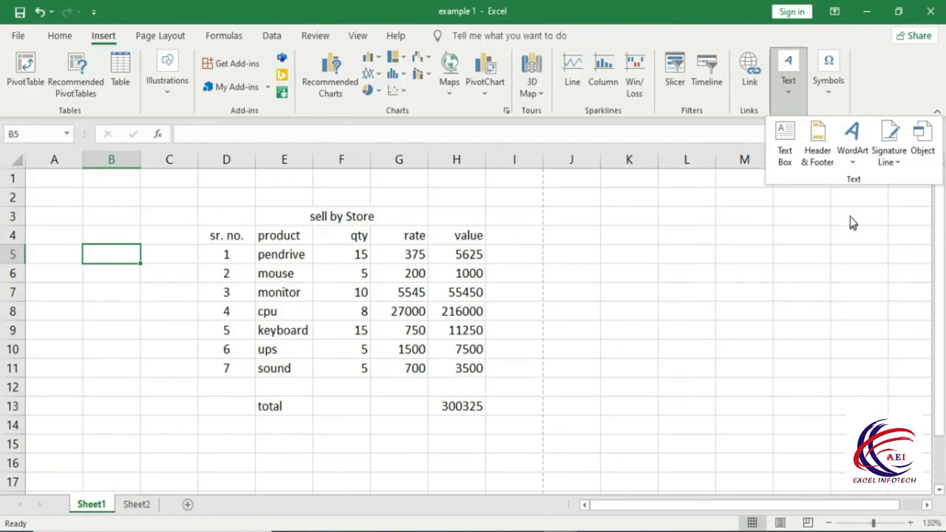
Step: Insert a styled WordArt over the table and type 'excel infotech'
left_click(857, 160)
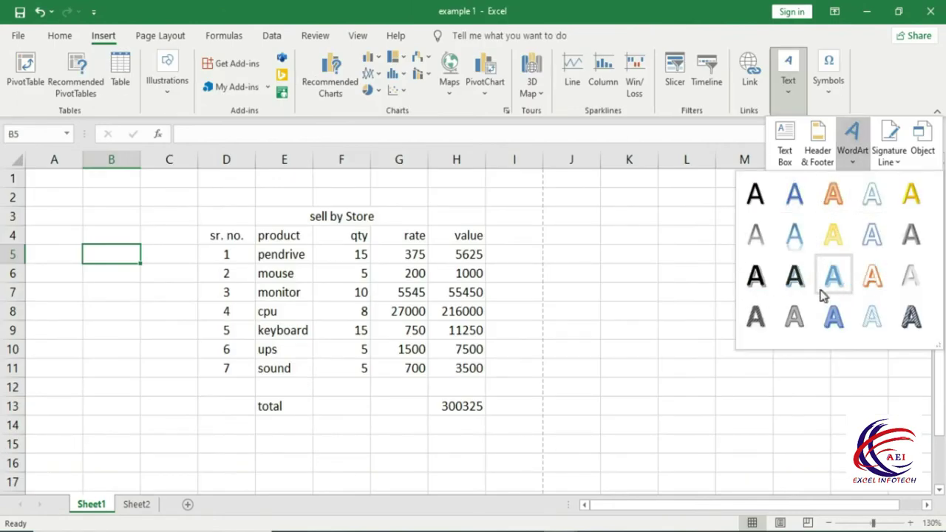
left_click(795, 276)
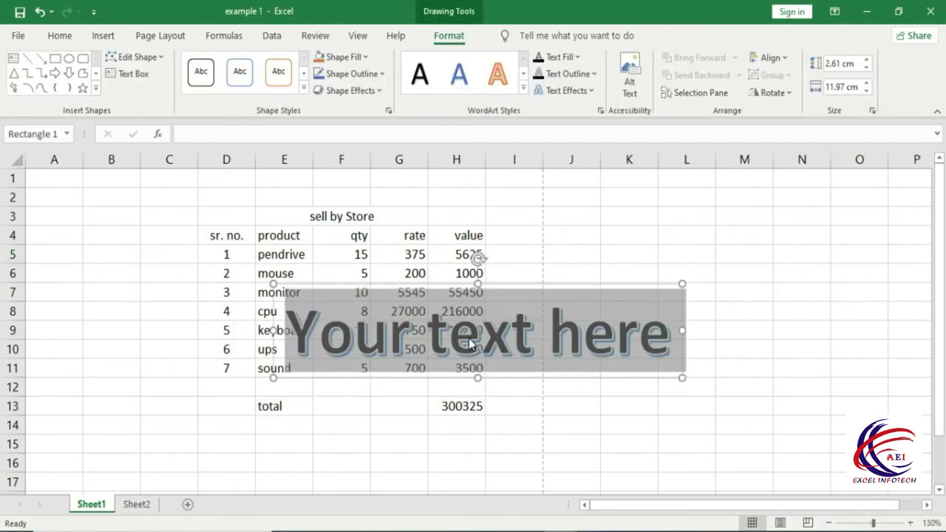
type("excel infotec")
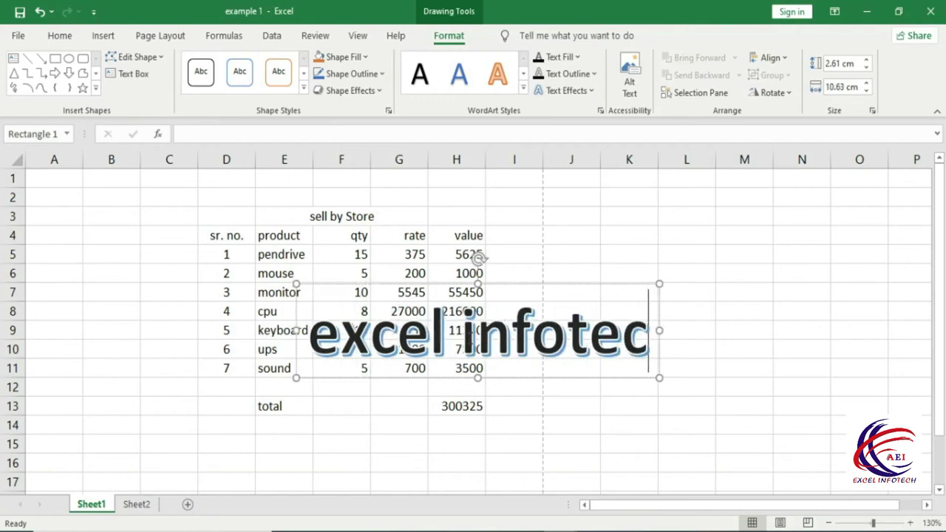
type("h")
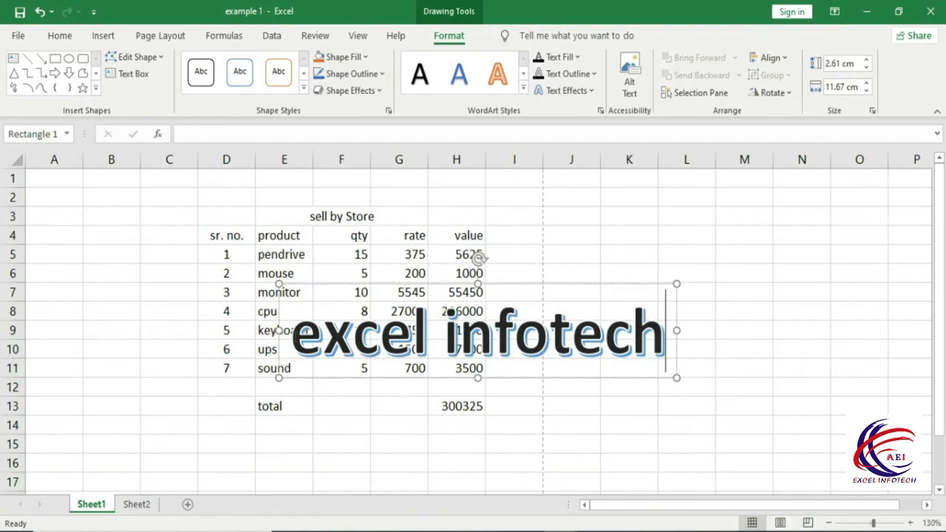
Step: Apply the patterned WordArt text style to 'excel infotech'
left_click(303, 87)
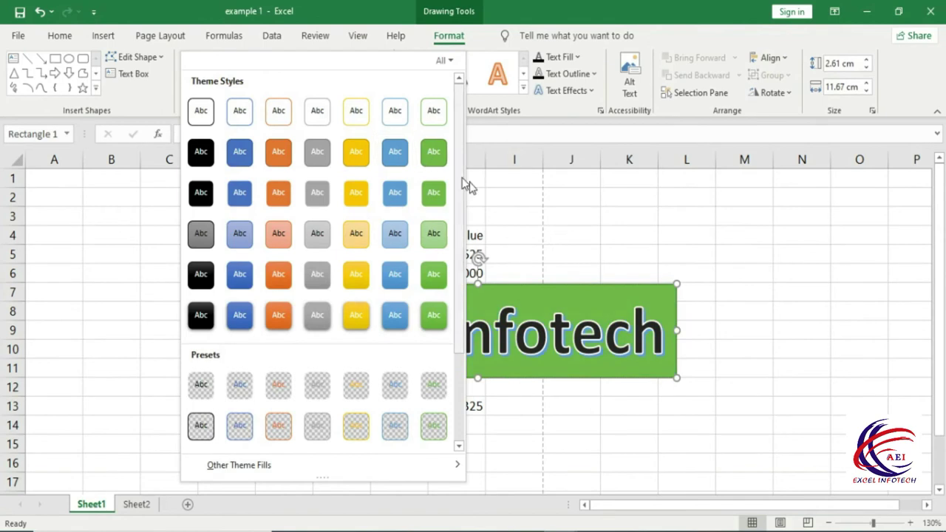
left_click(576, 166)
left_click(523, 87)
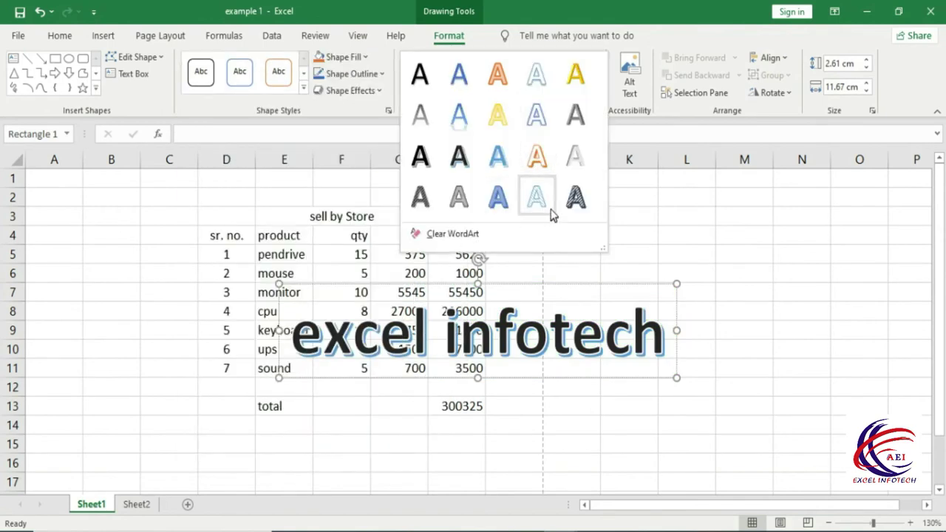
left_click(574, 200)
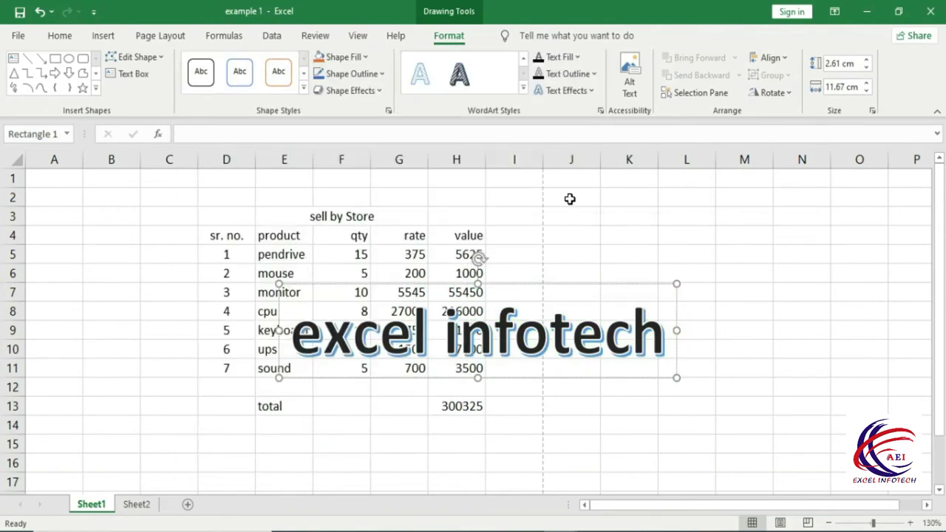
Step: Give the WordArt text a gradient text fill
left_click(574, 57)
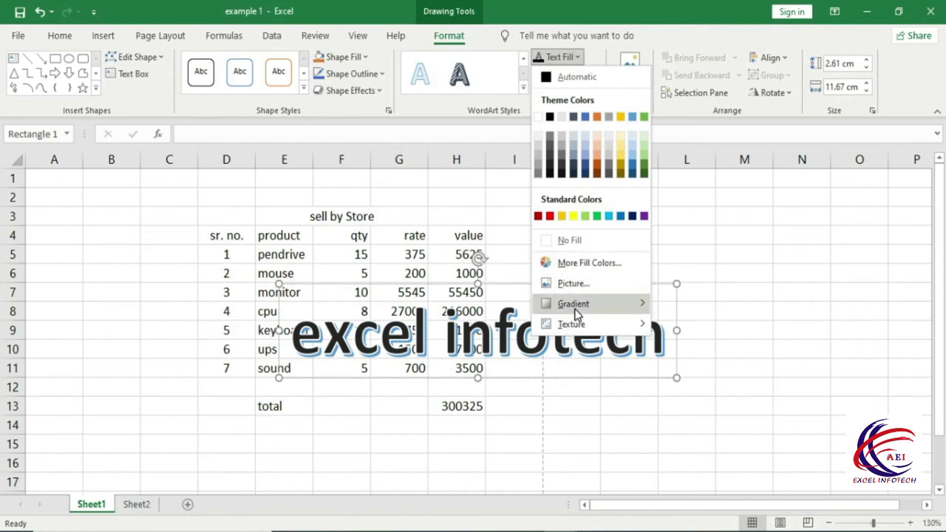
mouse_move(576, 314)
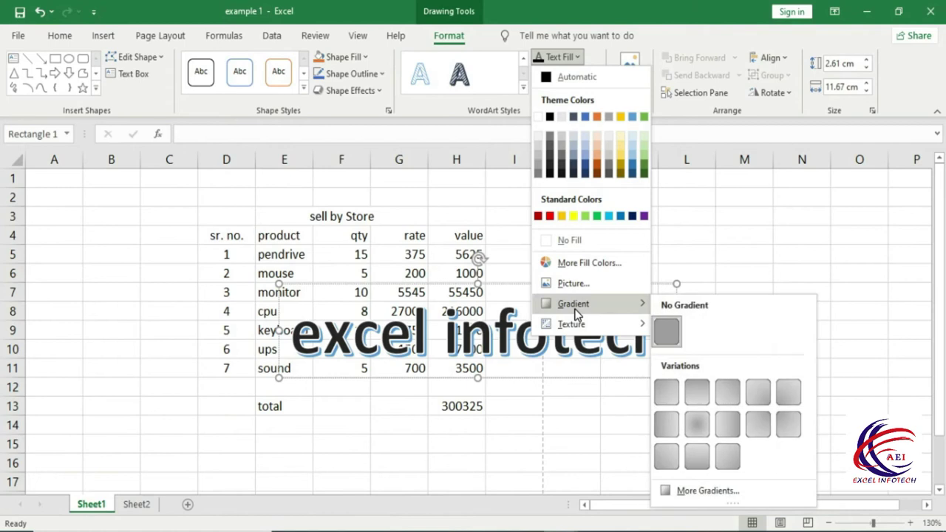
left_click(695, 392)
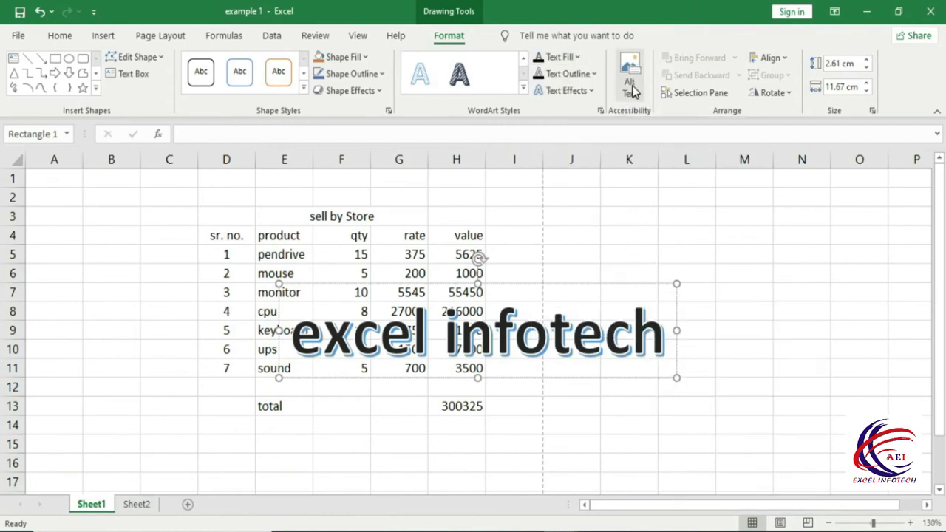
Step: Drag the 'excel infotech' WordArt off the sell by Store figures to the empty area on the right
left_click(628, 74)
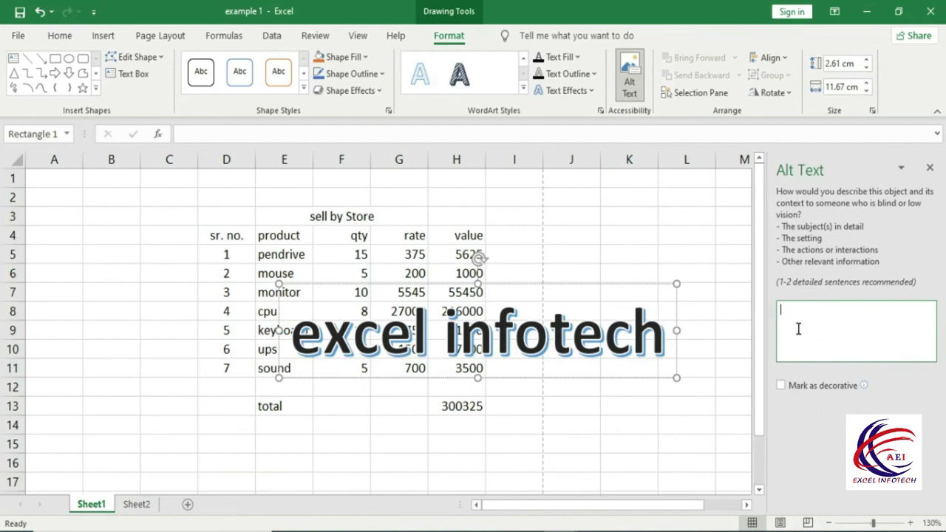
left_click(929, 167)
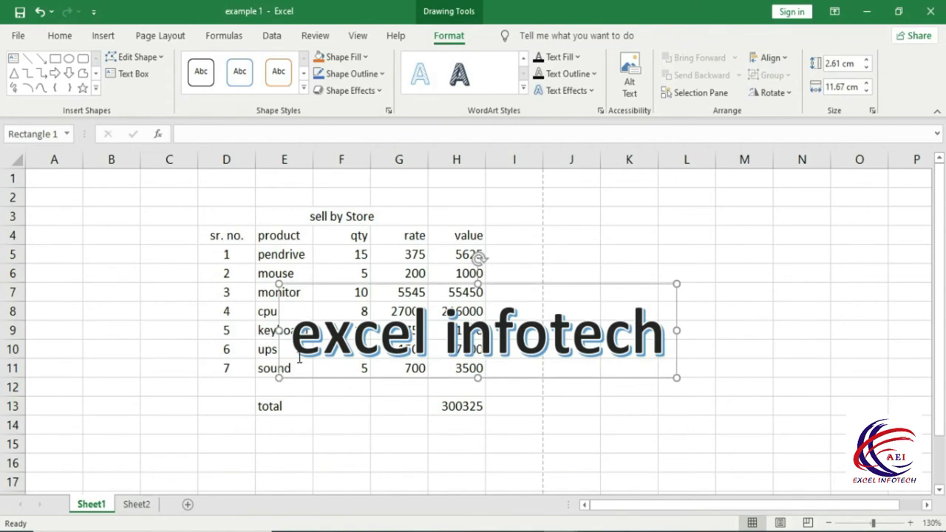
mouse_move(281, 373)
left_mouse_down()
mouse_move(531, 299)
mouse_move(527, 331)
left_mouse_up()
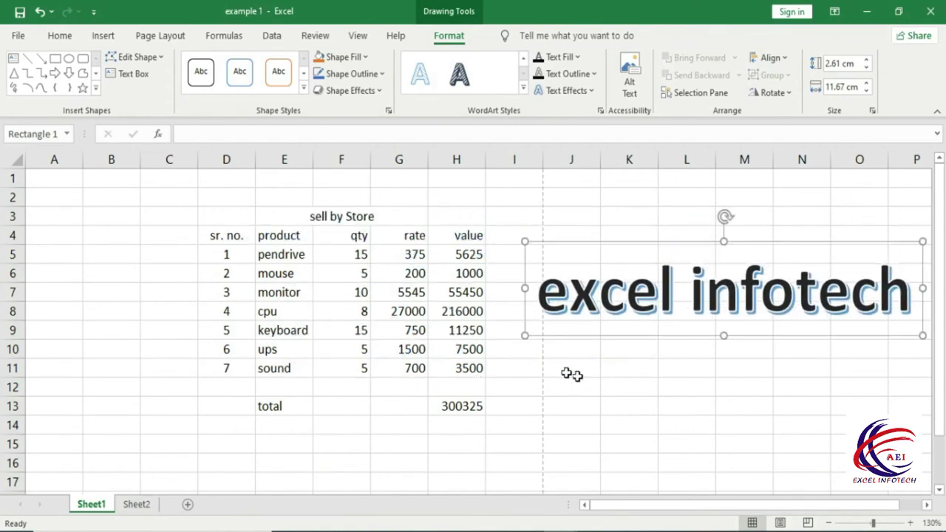
left_click(570, 387)
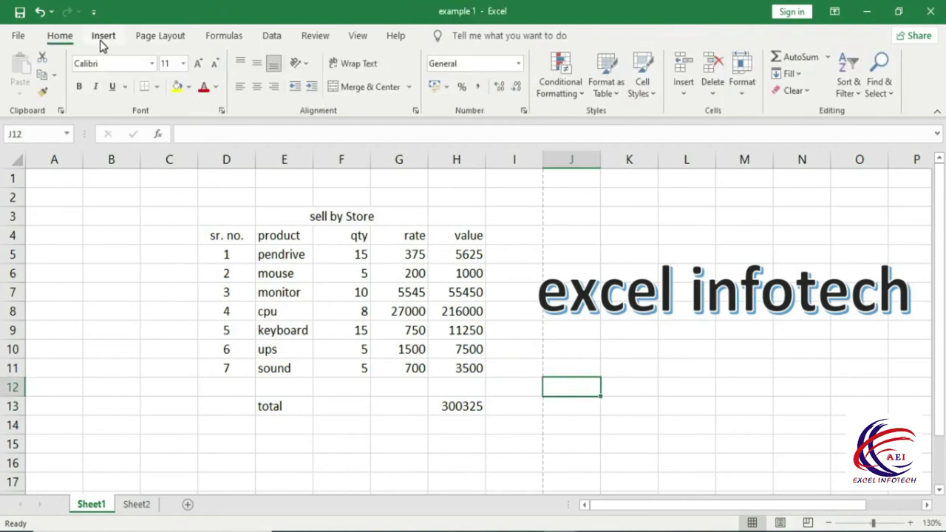
Step: Insert a Microsoft Office Signature Line for the signer 'Manager'
left_click(103, 37)
left_click(789, 105)
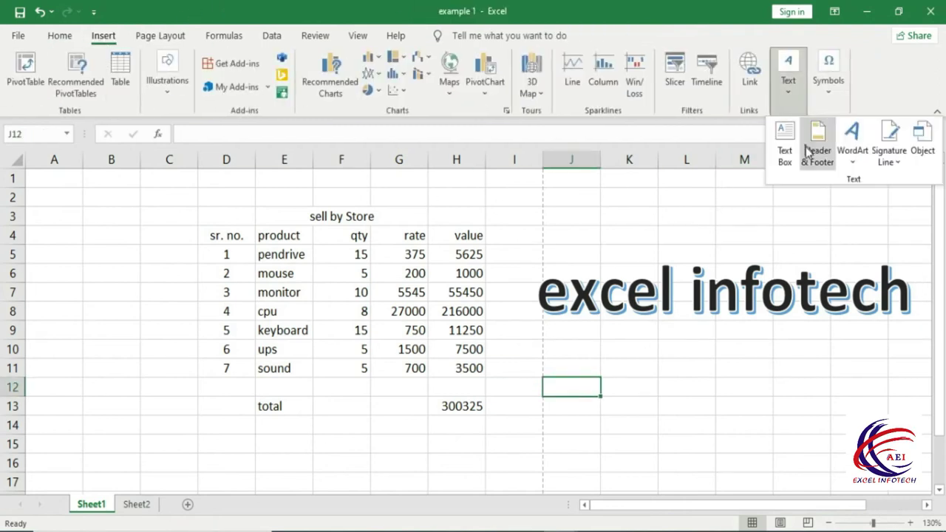
left_click(891, 162)
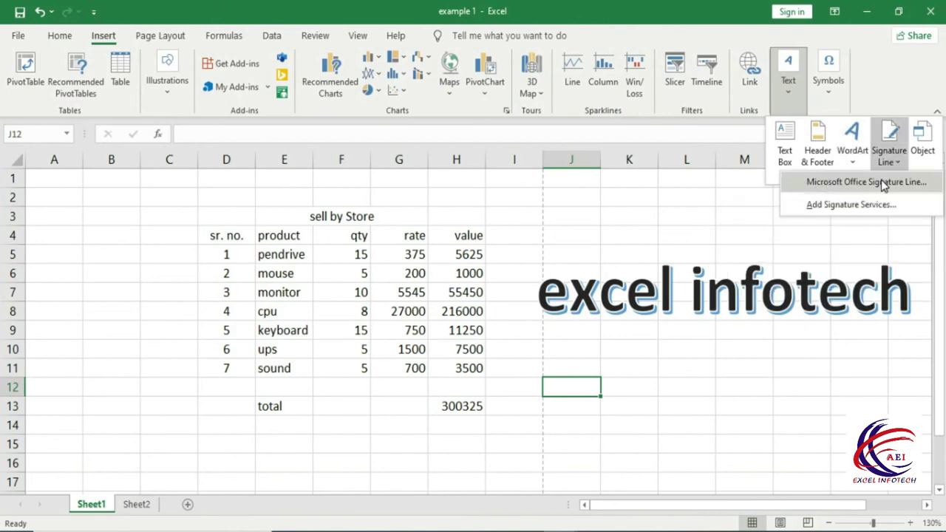
left_click(882, 182)
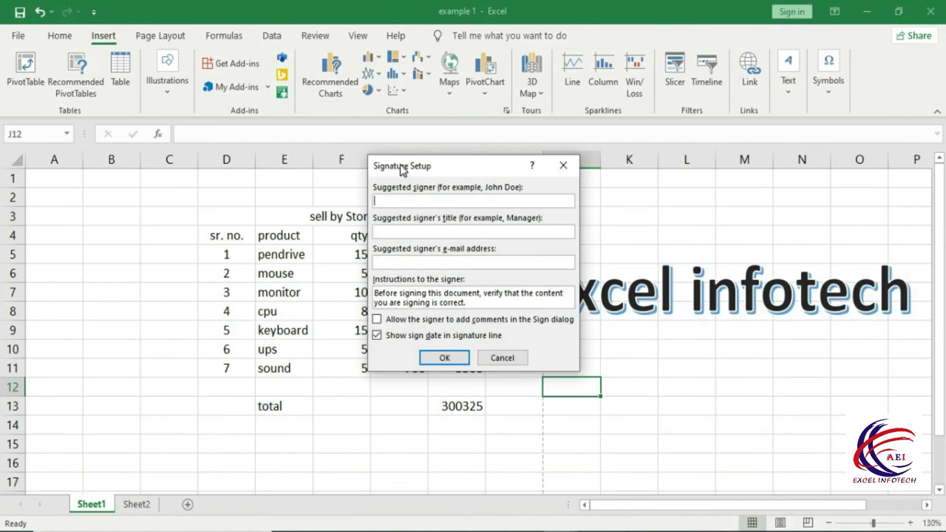
left_click_drag(401, 169, 363, 178)
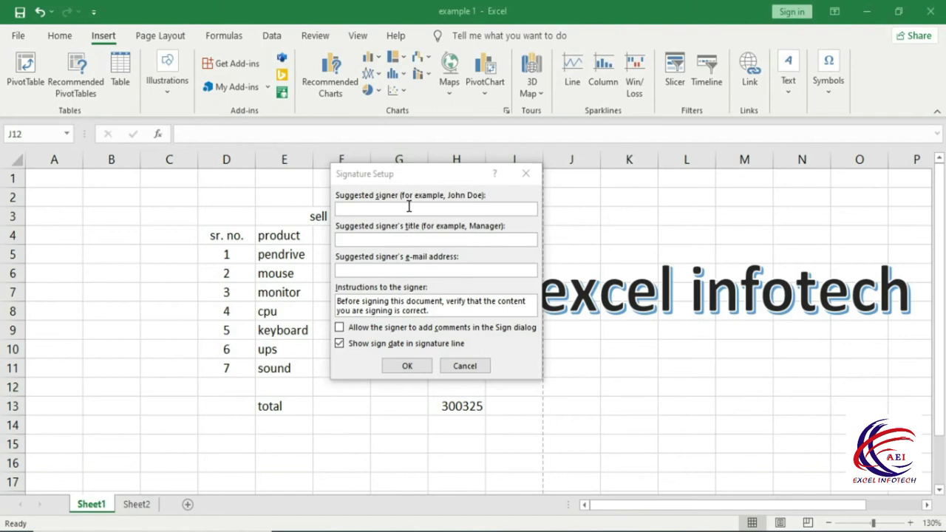
left_click(348, 209)
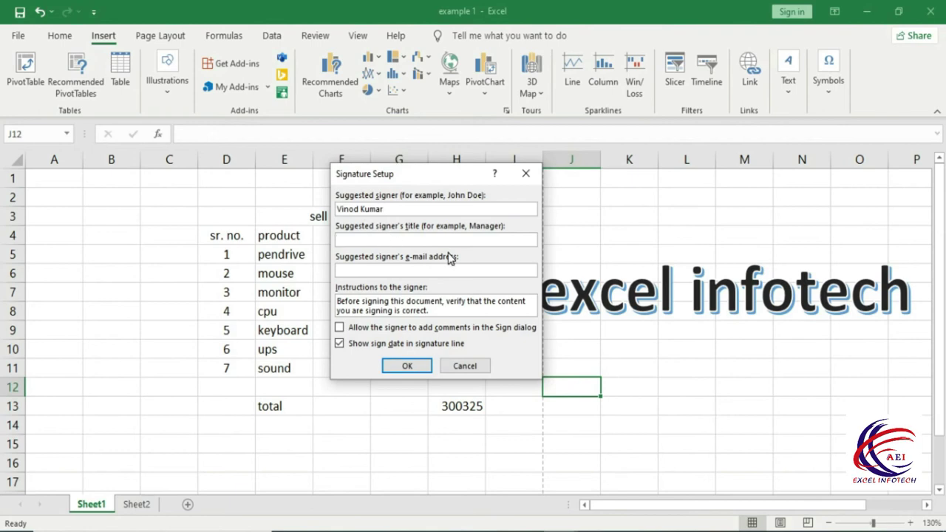
type("Manager")
left_click(399, 270)
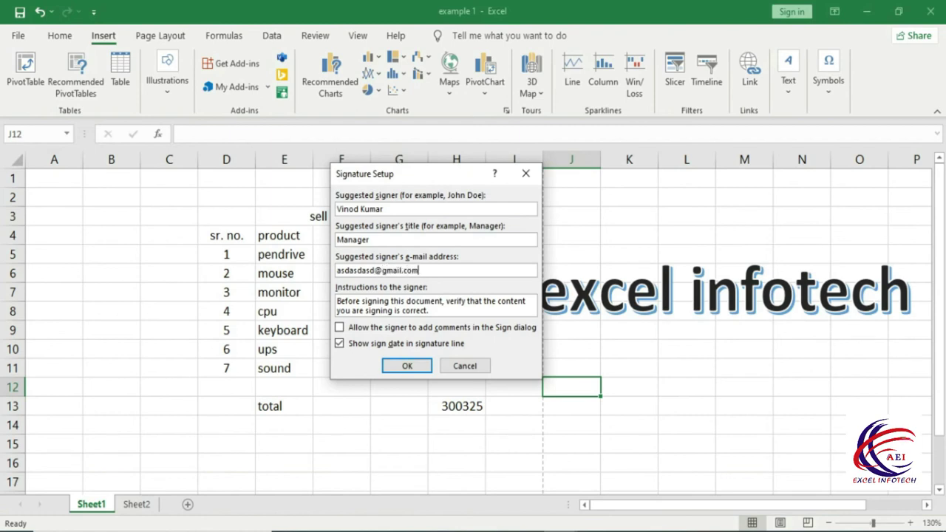
left_click(411, 365)
Step: Move the Manager signature line to the top left corner of Sheet1
mouse_move(655, 454)
left_mouse_down()
mouse_move(170, 223)
mouse_move(158, 229)
left_mouse_up()
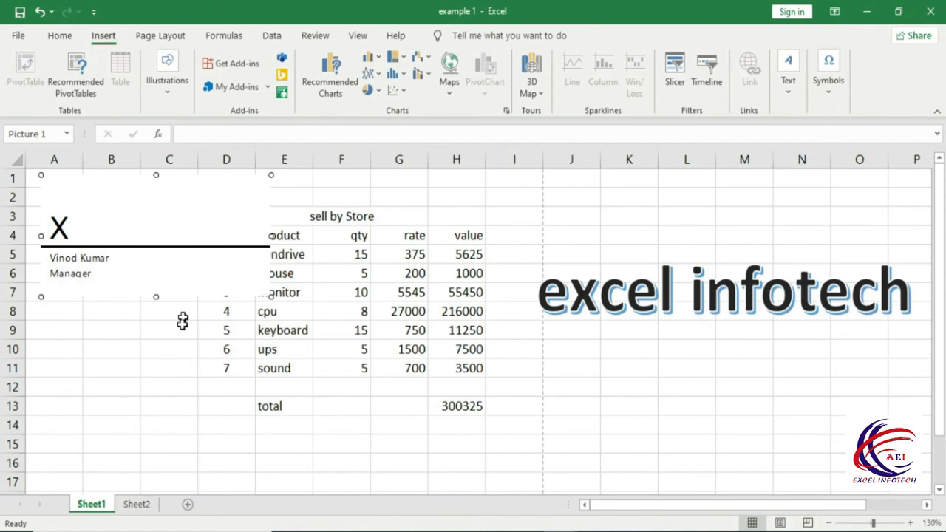
left_click(180, 364)
left_click(788, 104)
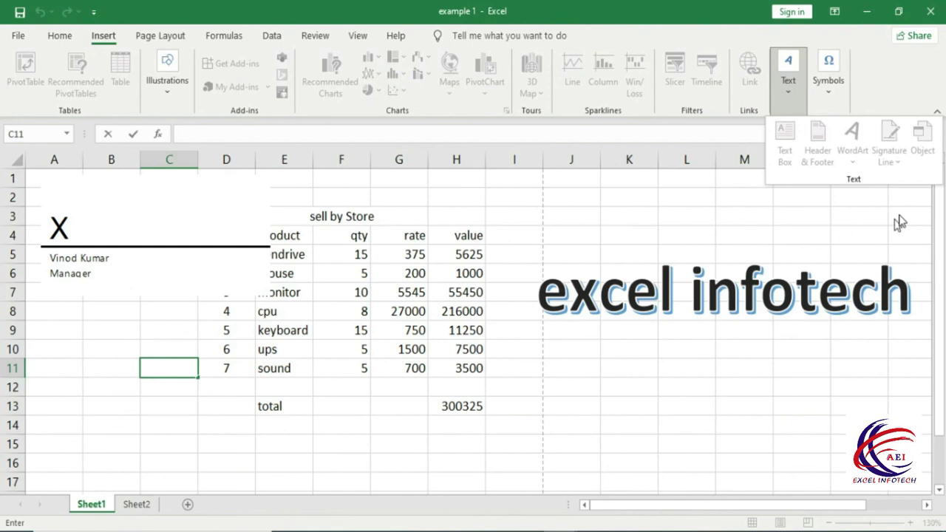
left_click(698, 401)
left_click(699, 400)
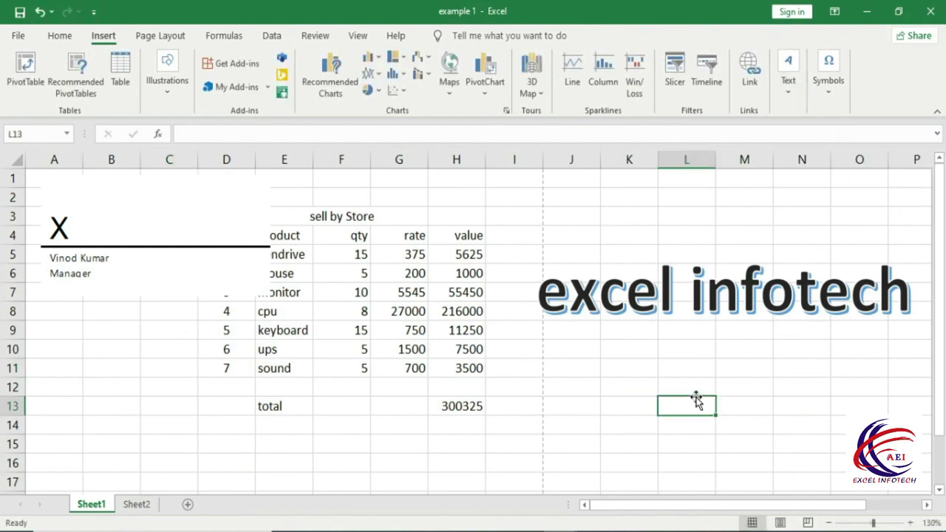
Step: Create Sheet3 and embed a new Bitmap Image object in it
left_click(187, 505)
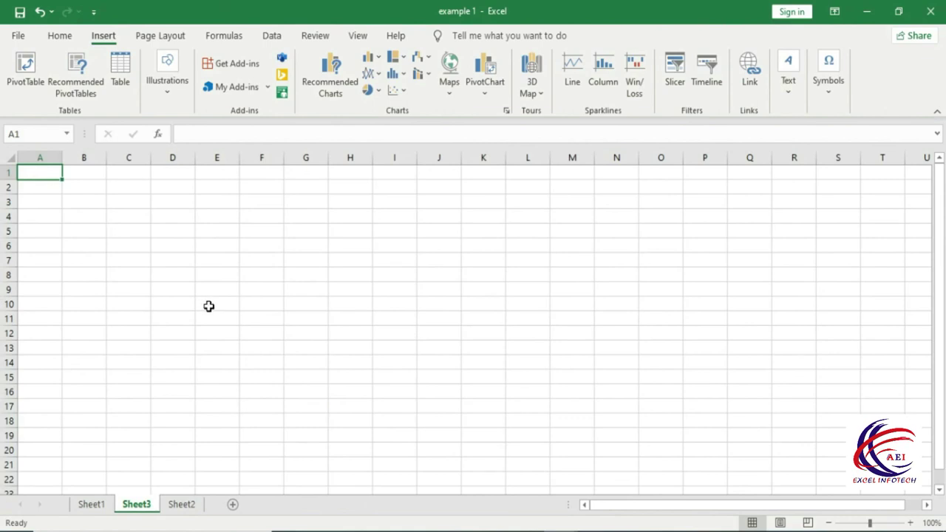
left_click(786, 103)
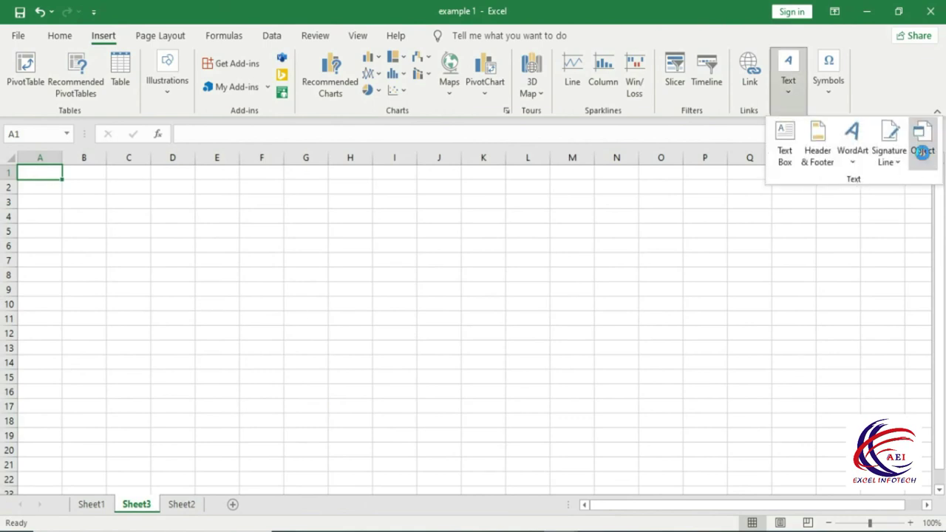
left_click(922, 156)
left_click_drag(395, 209, 595, 168)
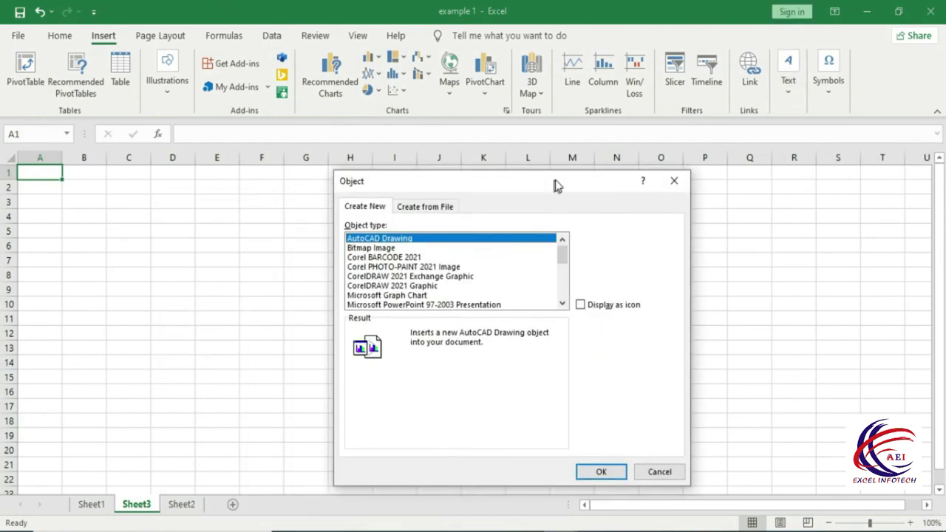
left_click(434, 215)
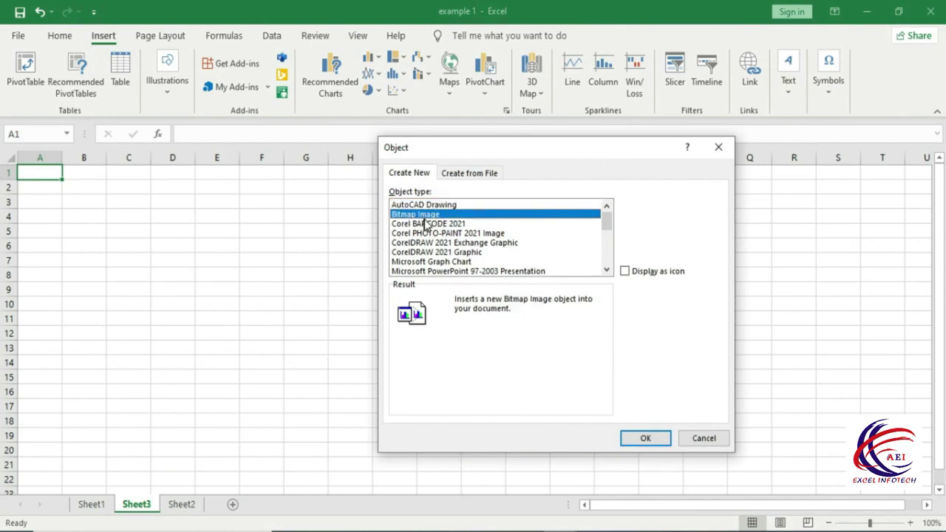
left_click(645, 438)
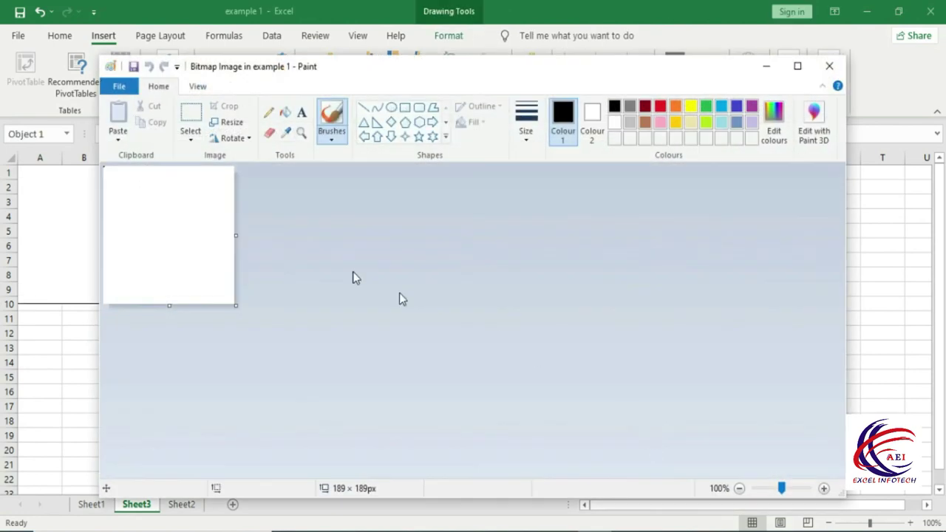
Step: Draw an orange-outlined four-point star, about 237 by 192 pixels, in the embedded bitmap
left_click_drag(233, 305, 316, 354)
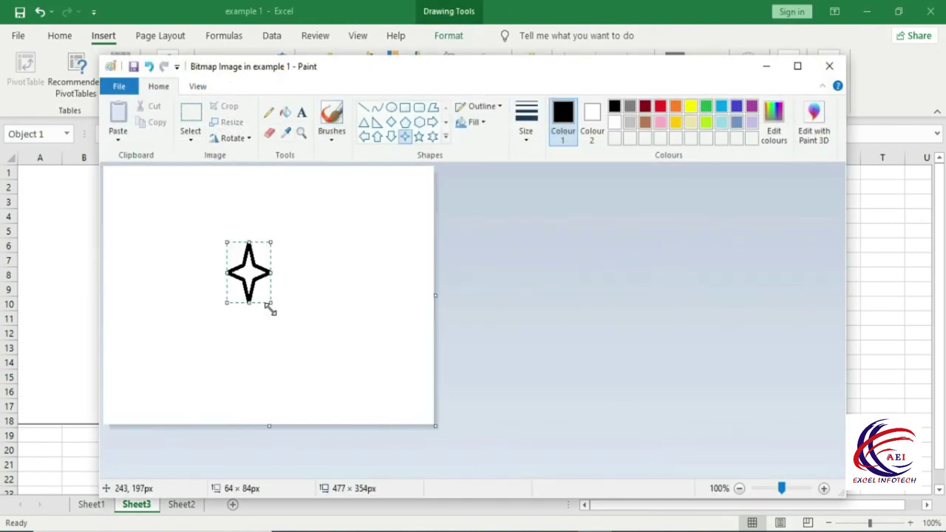
left_click_drag(269, 309, 390, 381)
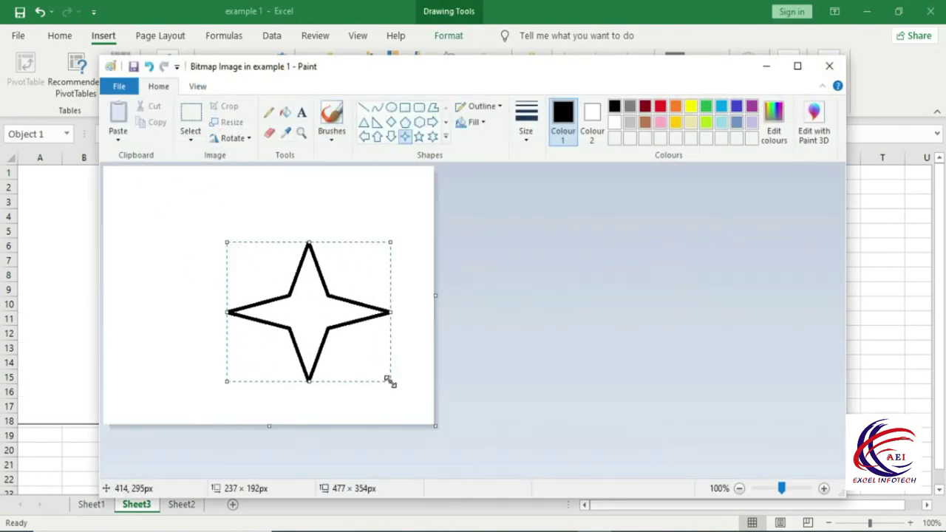
left_click(675, 105)
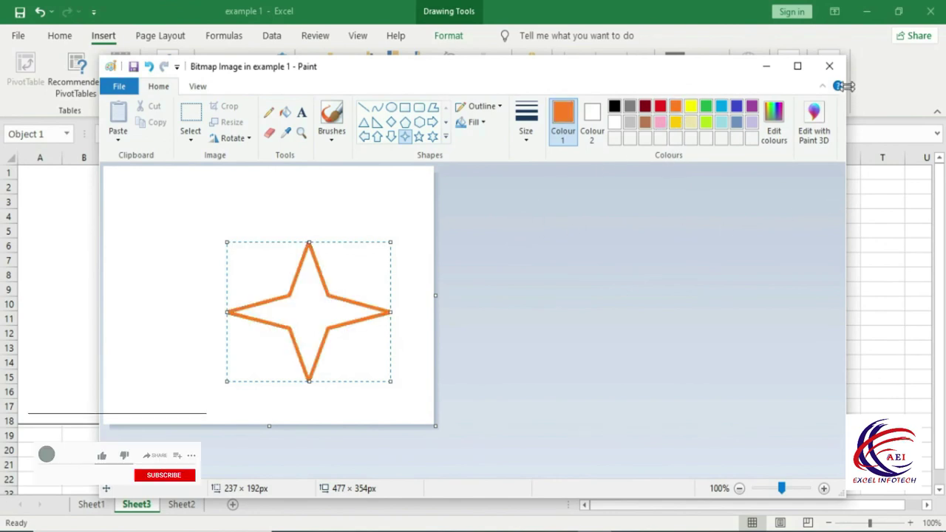
left_click(829, 66)
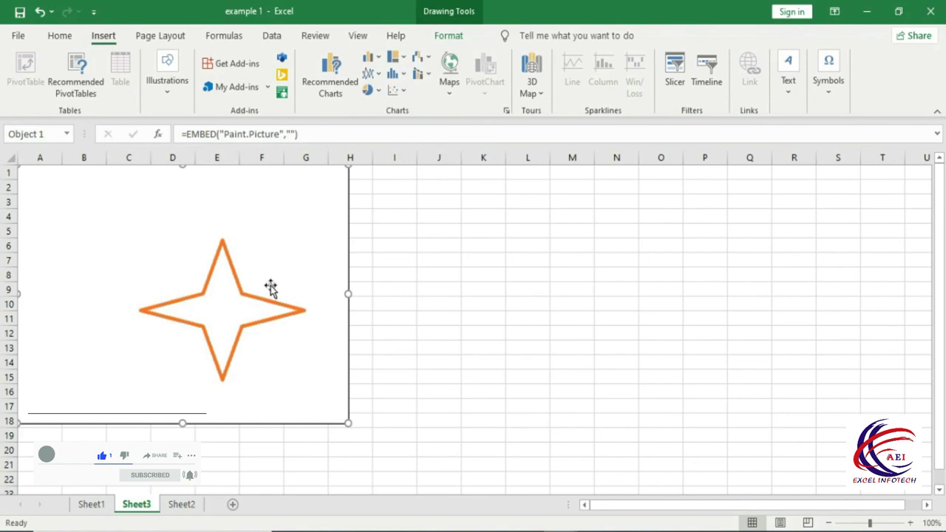
Step: Fill the background around the star with black
double_click(245, 290)
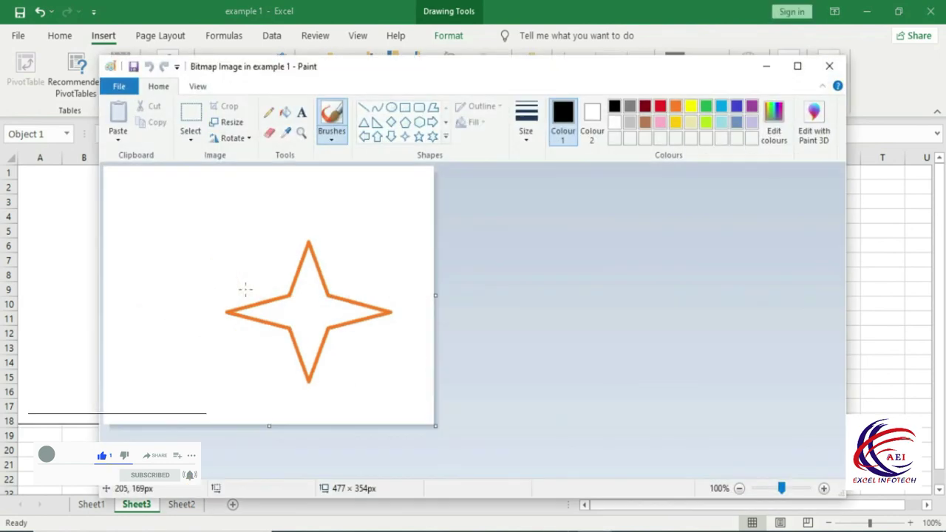
left_click(285, 112)
left_click(268, 207)
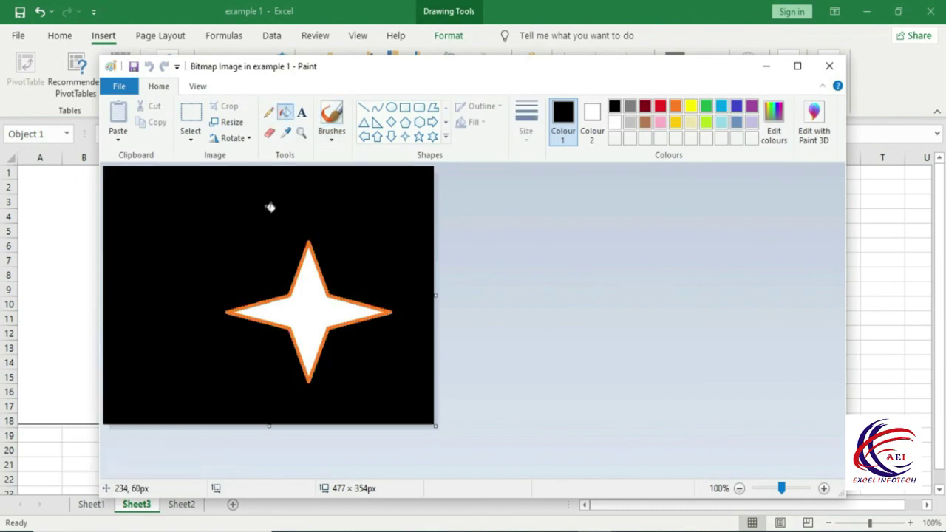
left_click(829, 66)
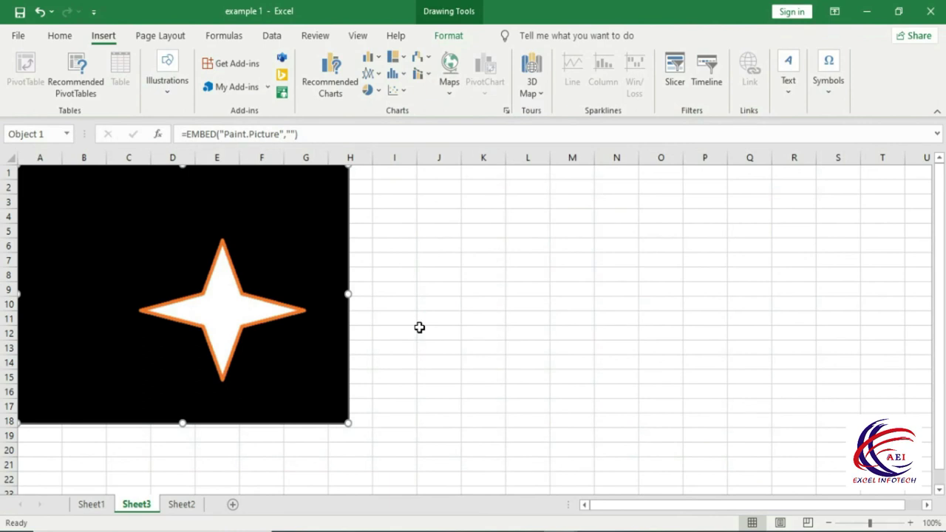
left_click(788, 77)
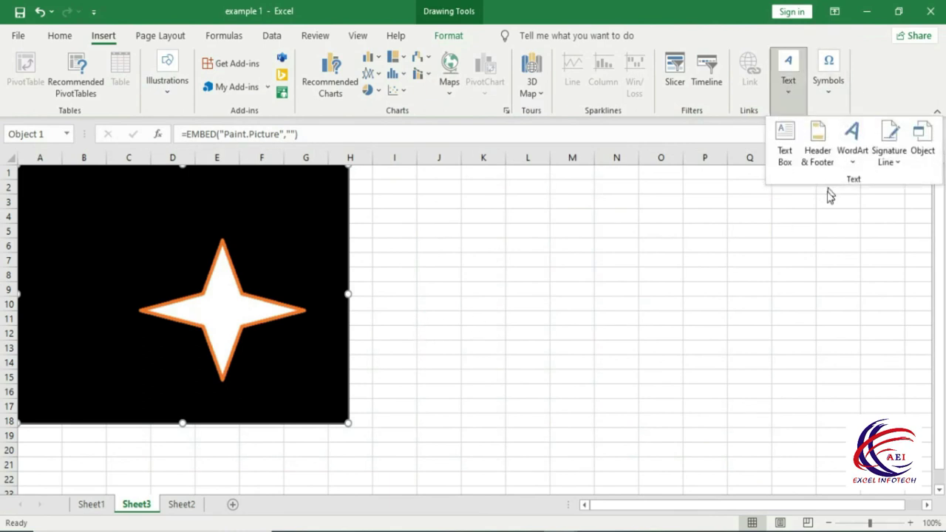